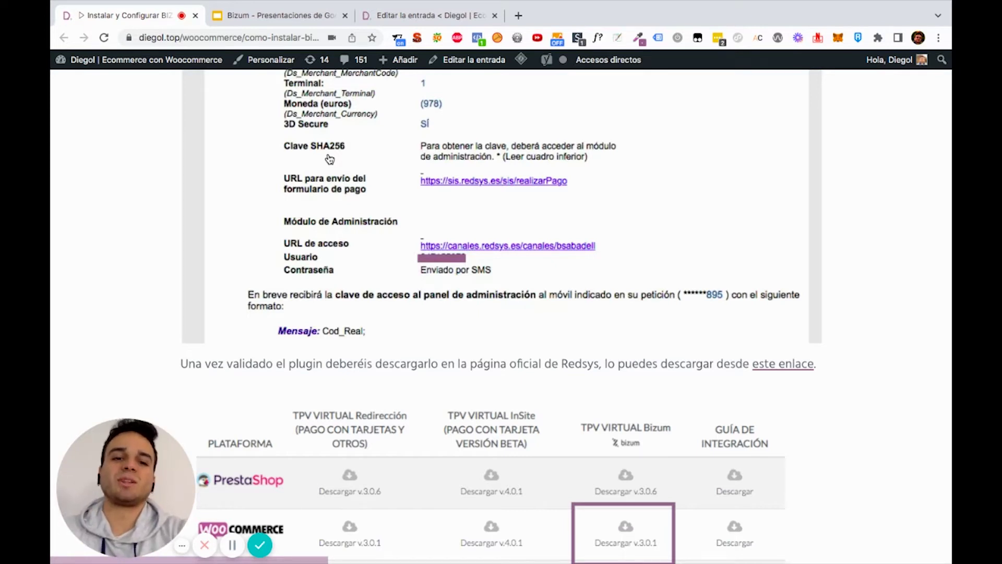
Scroll through the Sabadell/Redsys credentials email shown in the Diegol blog post.
scroll(329, 159, down, 2)
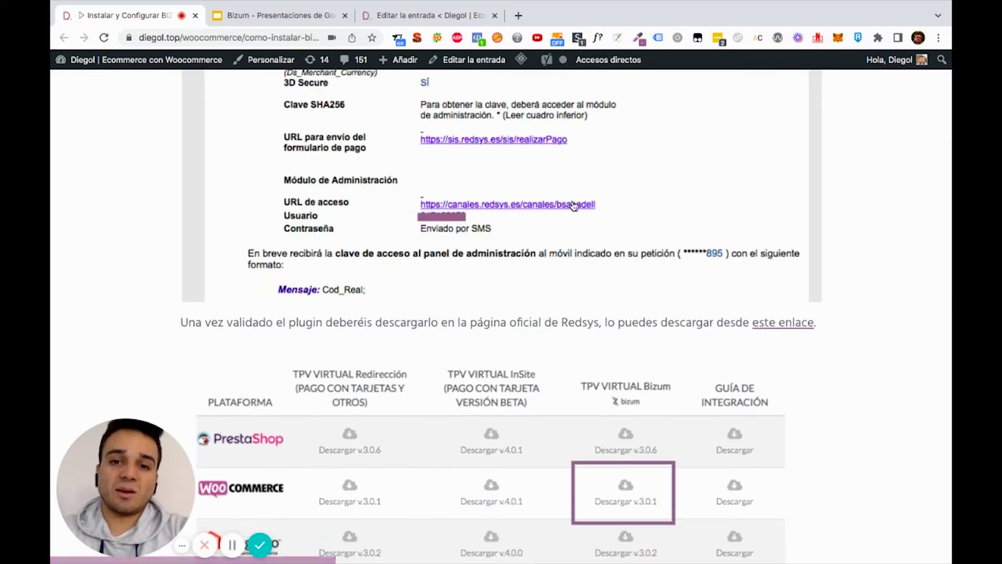
scroll(552, 214, up, 8)
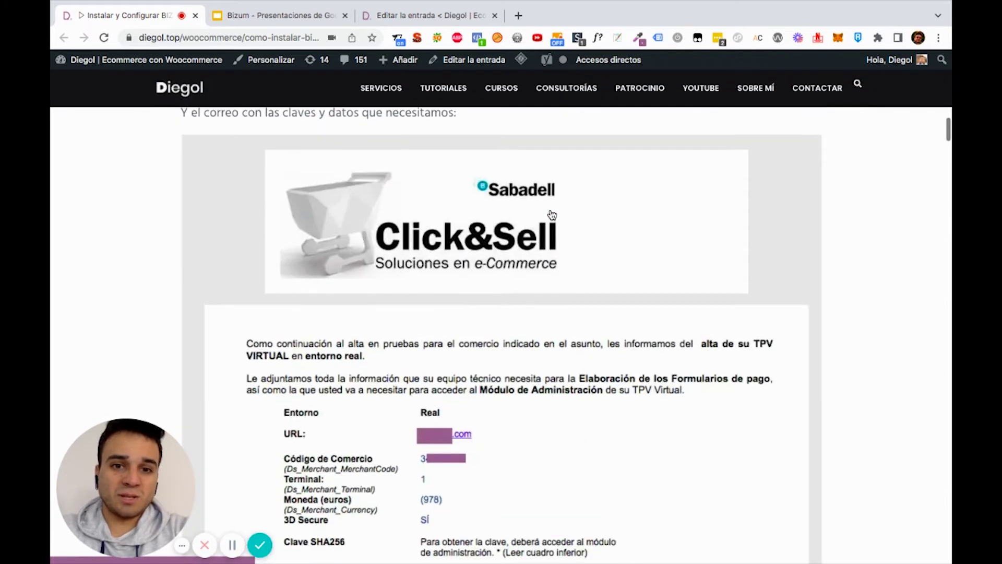
scroll(522, 211, down, 2)
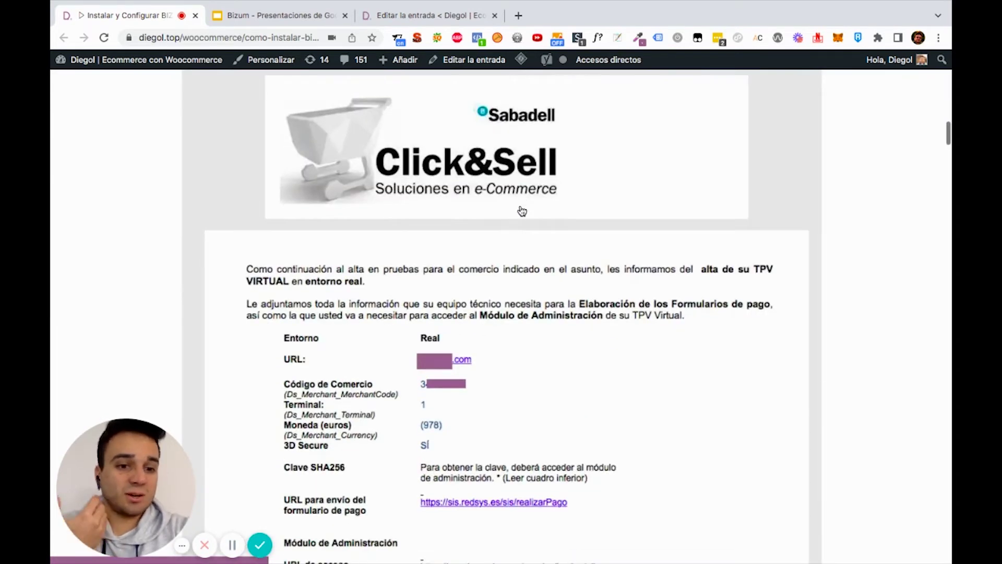
scroll(522, 211, down, 4)
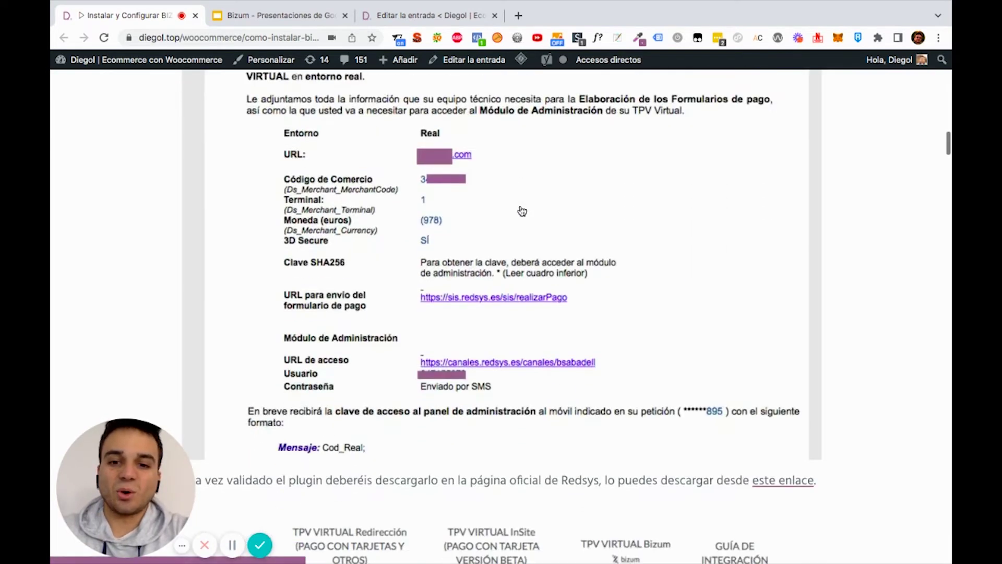
scroll(522, 211, down, 1)
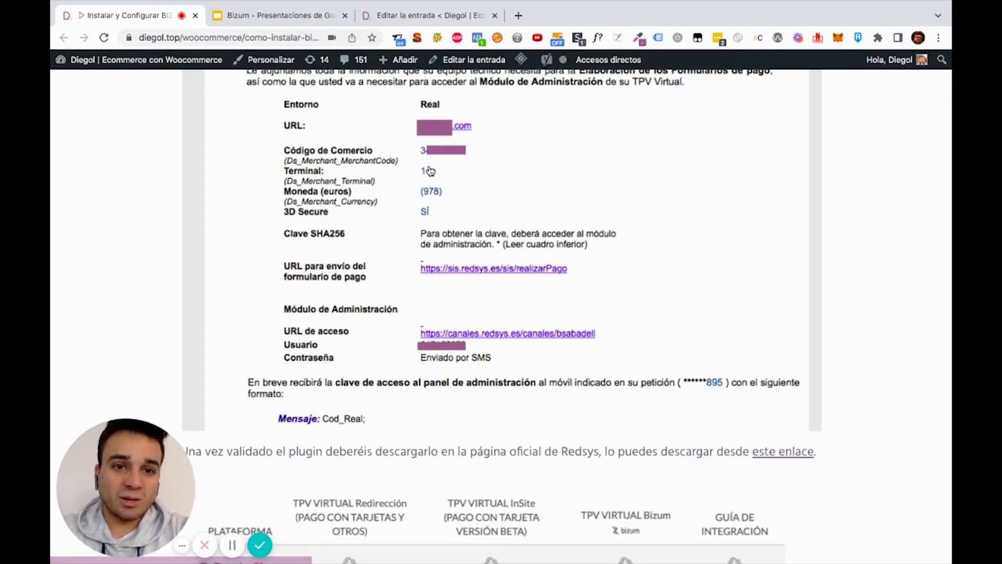
scroll(429, 170, down, 1)
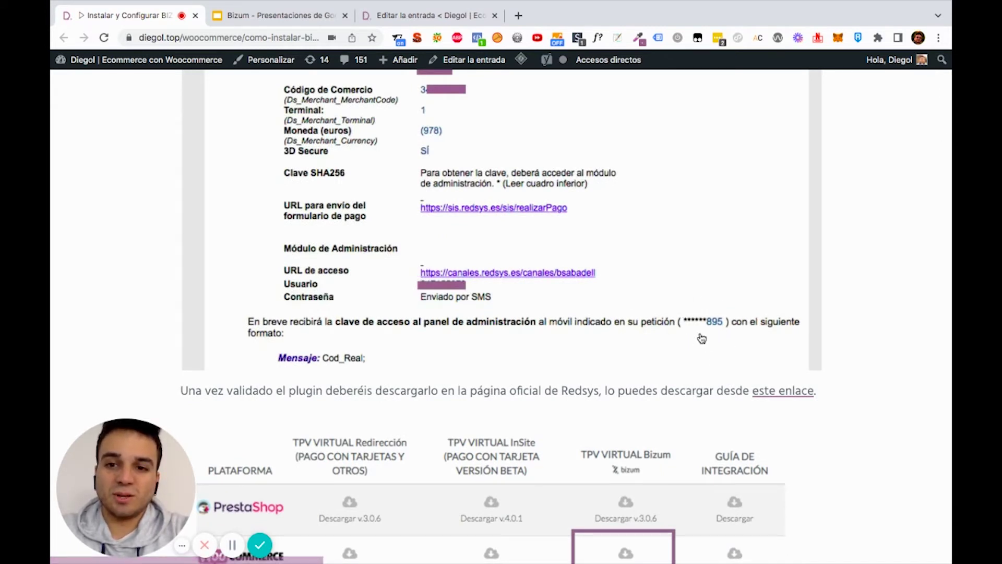
scroll(703, 345, down, 1)
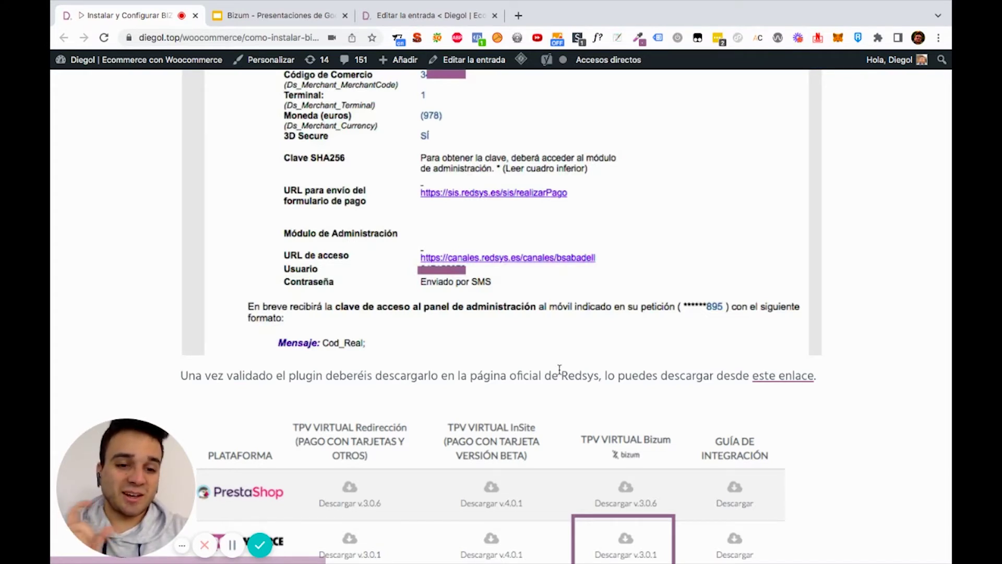
scroll(559, 370, up, 4)
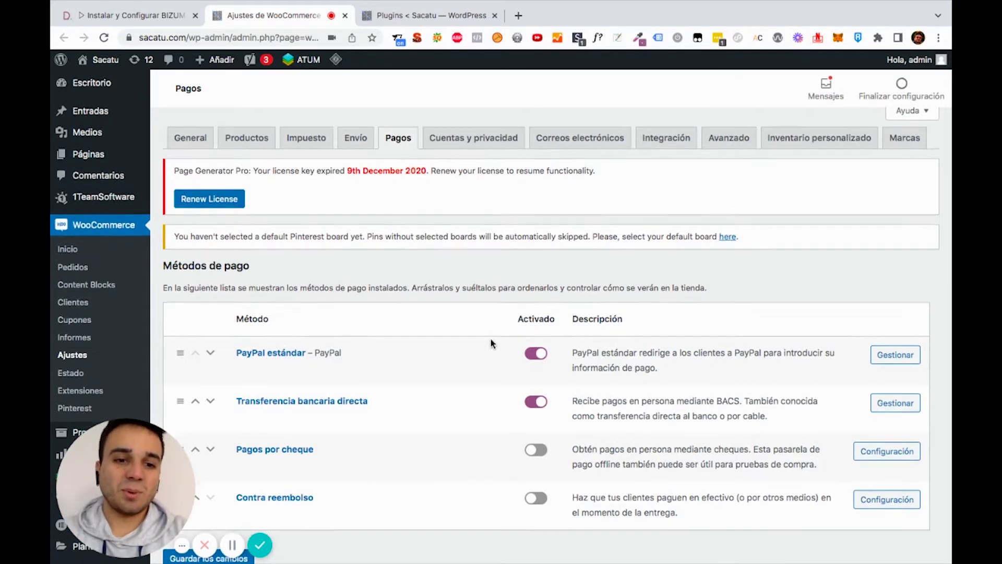
Activate the Fr Multi Bank Transfer Payment Gateways plugin in the installed plugins list.
scroll(493, 340, down, 3)
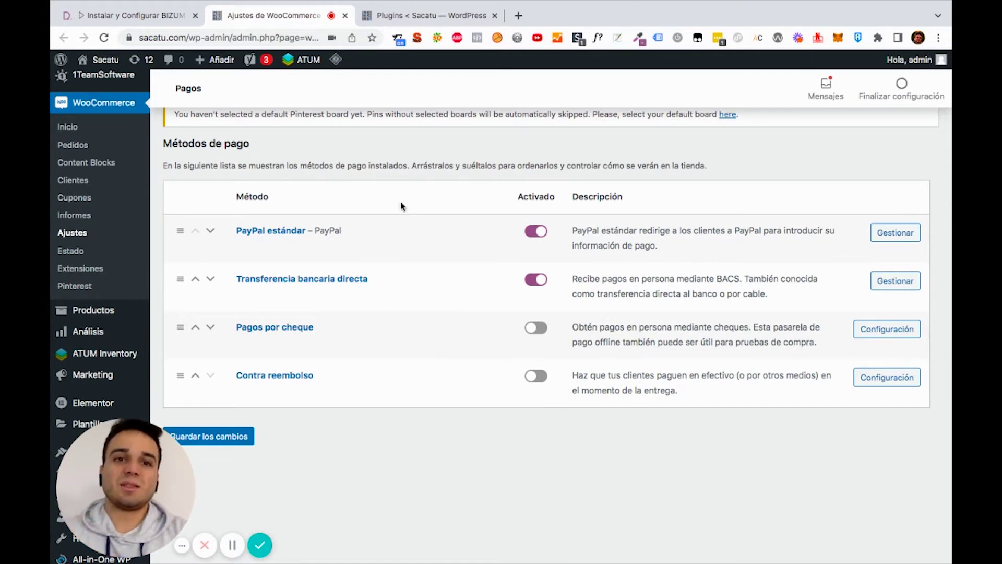
click(418, 15)
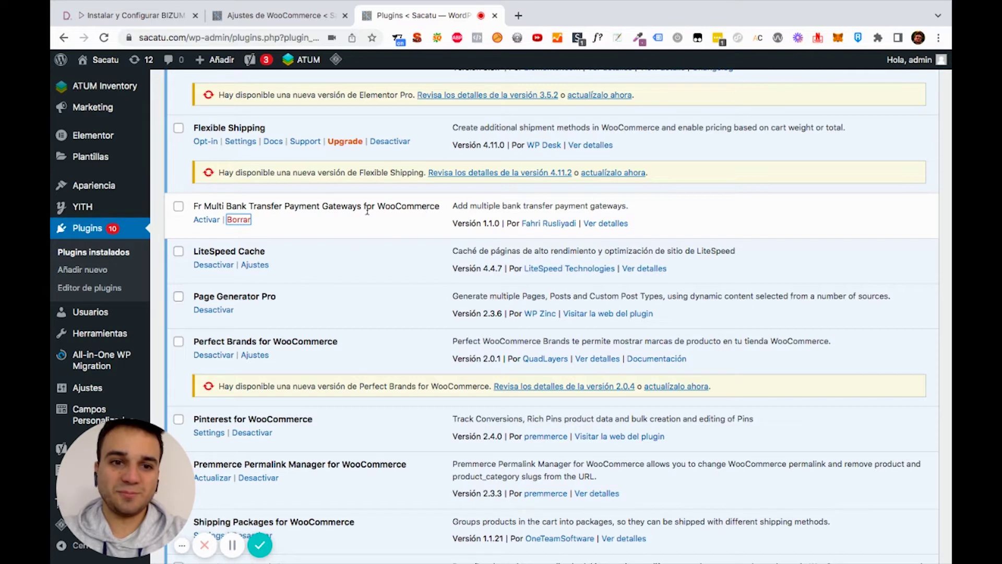
triple_click(228, 207)
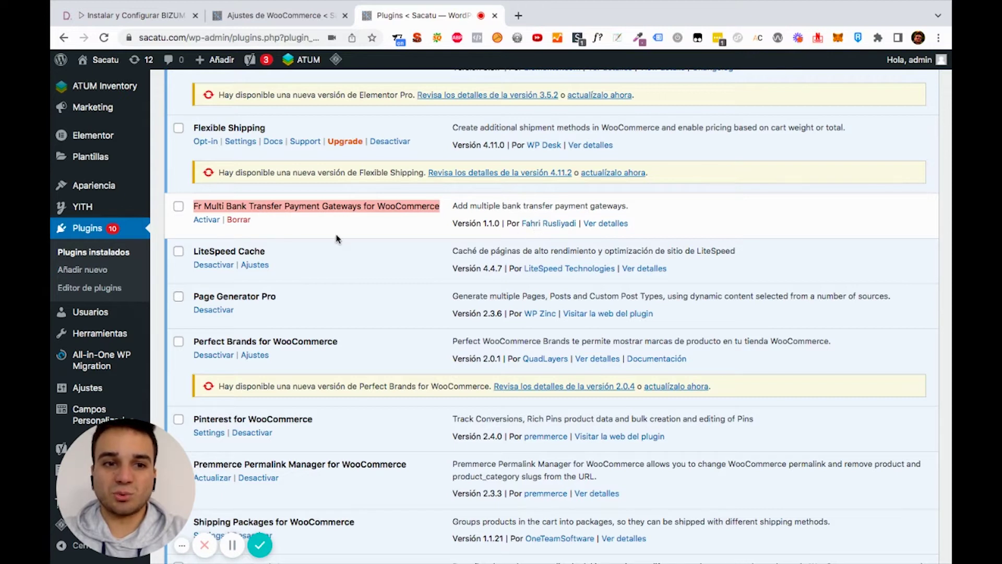
click(210, 222)
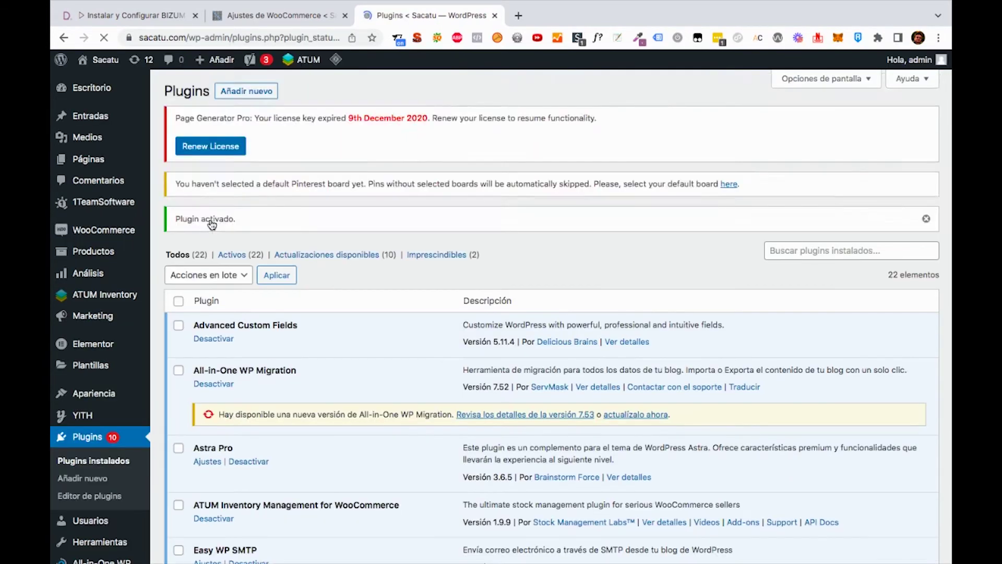
Reload the WooCommerce payment settings to reveal the additional bank transfer gateways field.
scroll(212, 225, down, 10)
scroll(211, 225, down, 7)
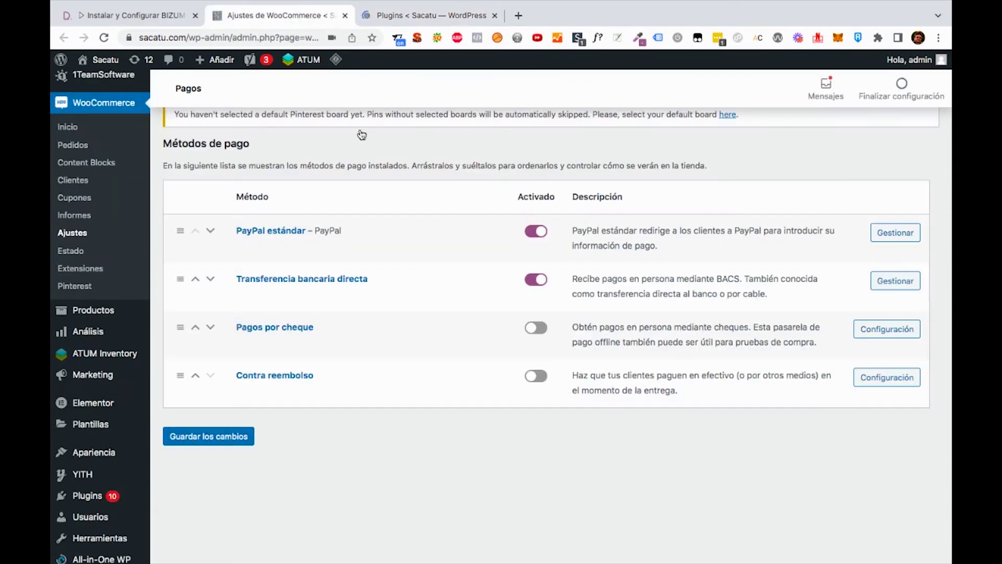
key(ctrl+shift+Tab)
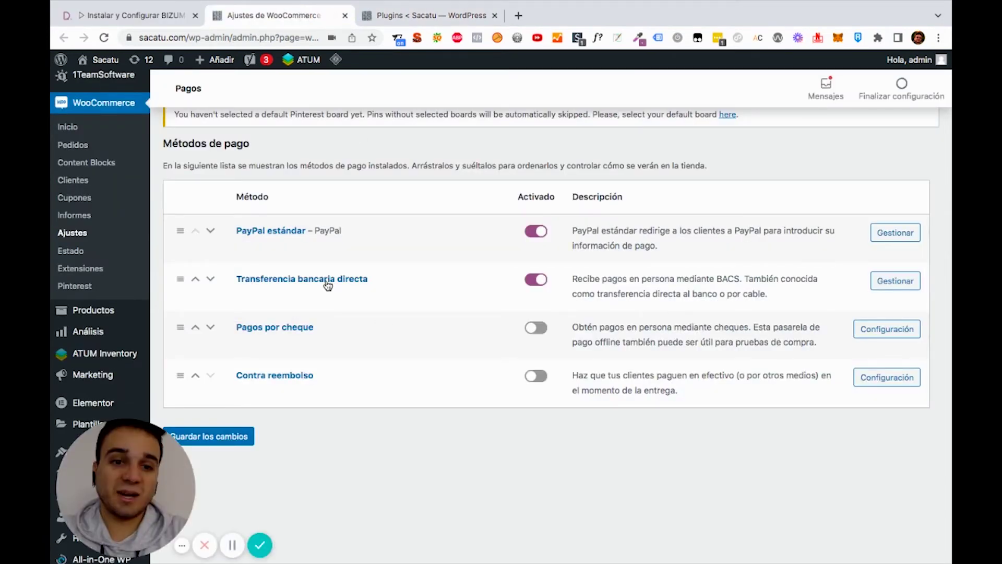
key(super+r)
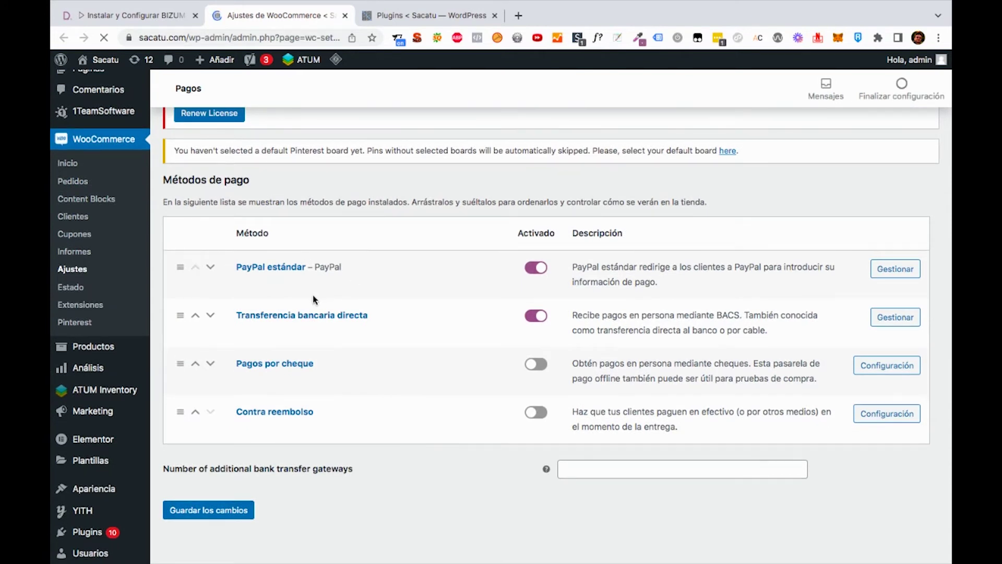
Set additional bank transfer gateways to 1, save, and open Bank Transfer 1's settings.
scroll(315, 298, down, 3)
mouse_move(249, 379)
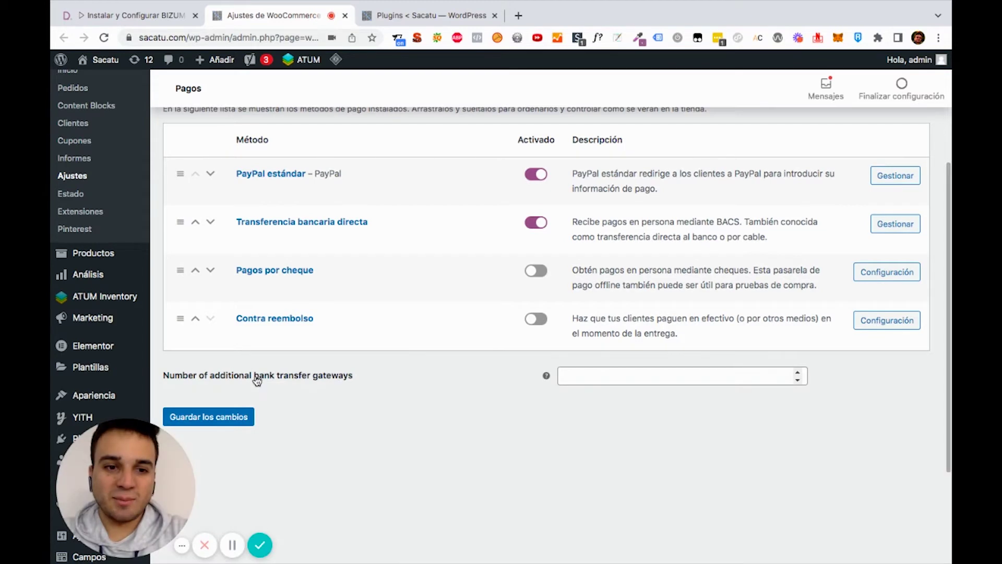
click(570, 377)
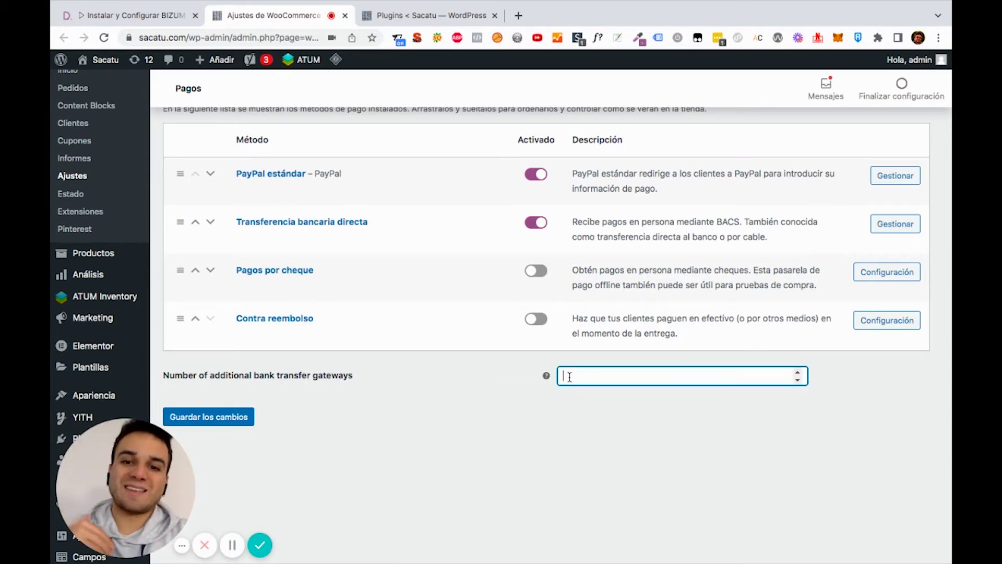
text(1)
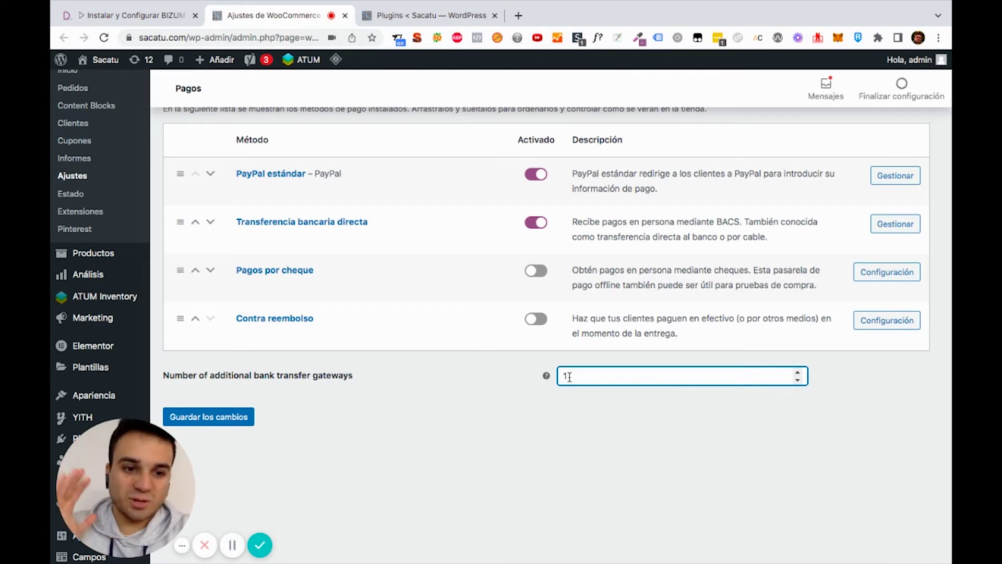
click(243, 417)
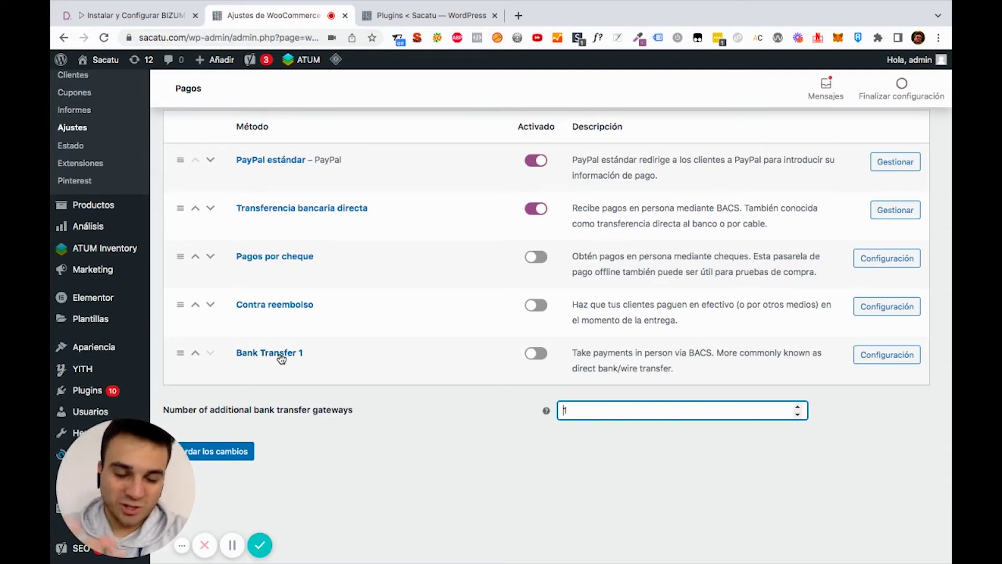
click(896, 361)
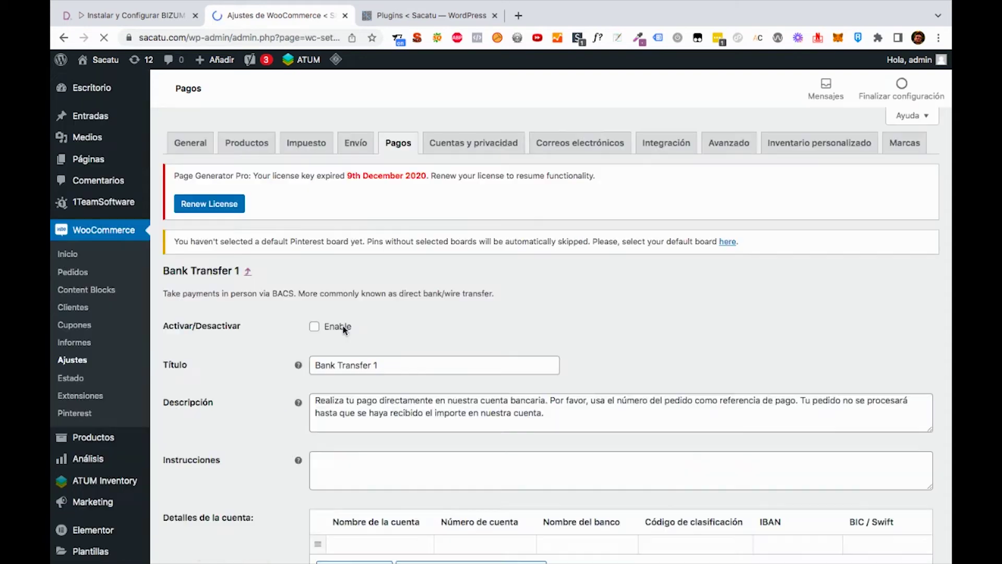
Enable Bank Transfer 1, retitle it 'Bizum', and clear the default description.
click(314, 319)
scroll(360, 329, down, 2)
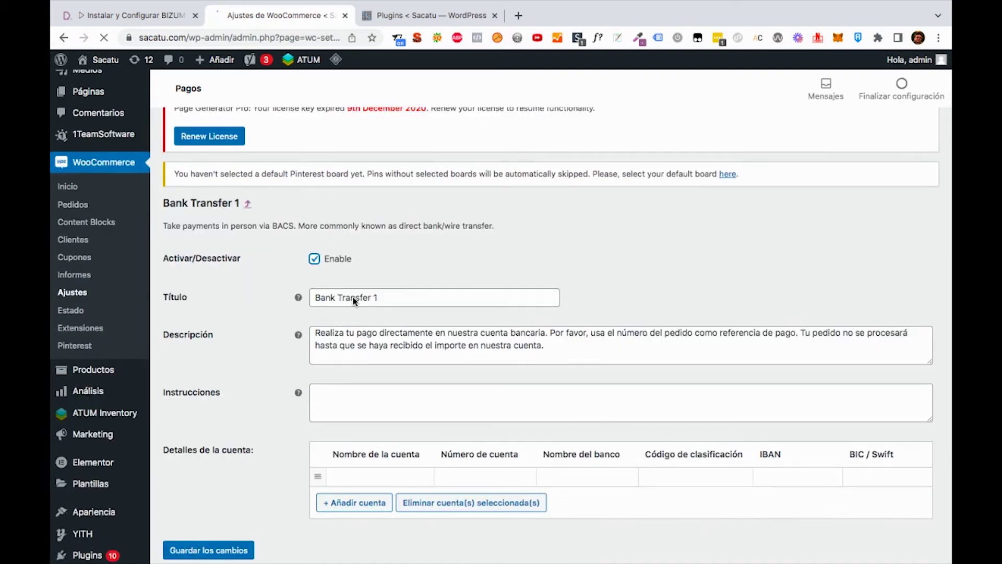
click(353, 297)
triple_click(353, 296)
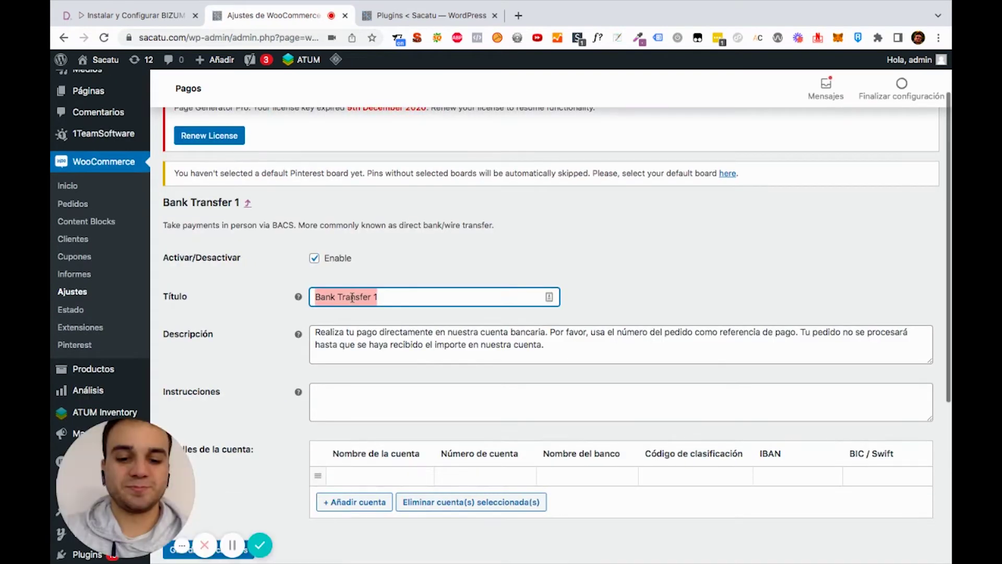
text(Bizum)
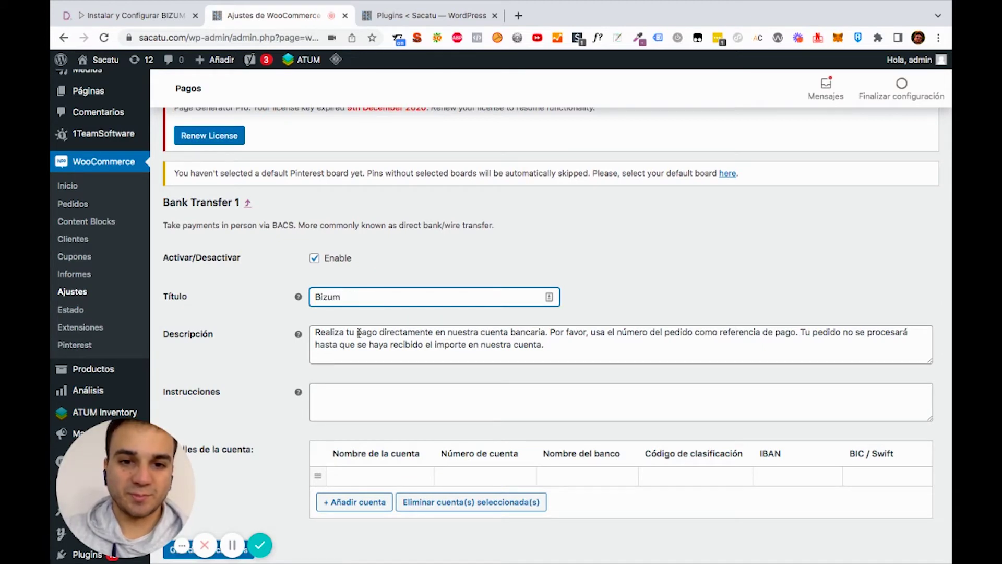
triple_click(521, 338)
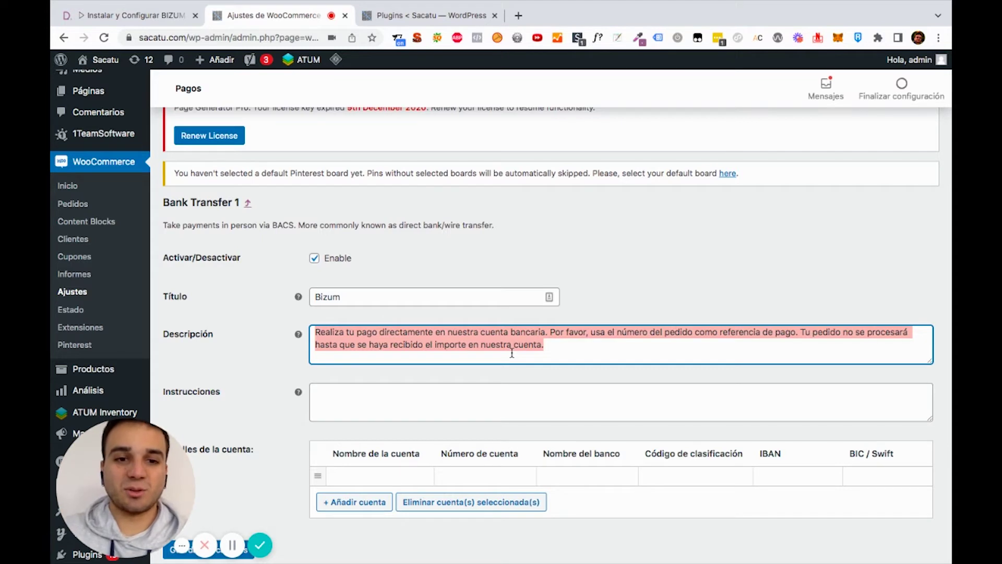
key(BackSpace)
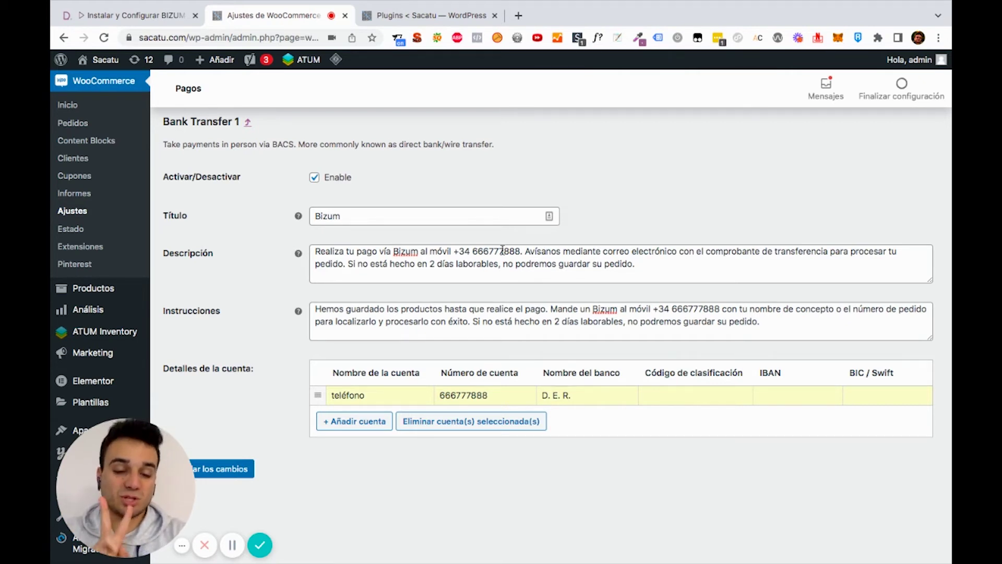
Review the payment instructions and account details, then save the Bizum gateway settings.
scroll(502, 250, down, 1)
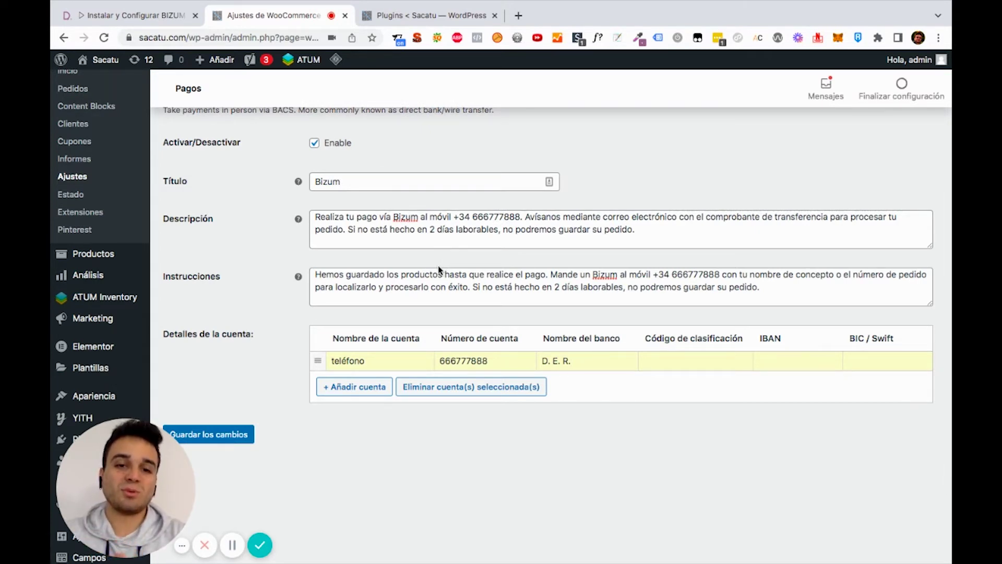
drag(438, 274, 552, 274)
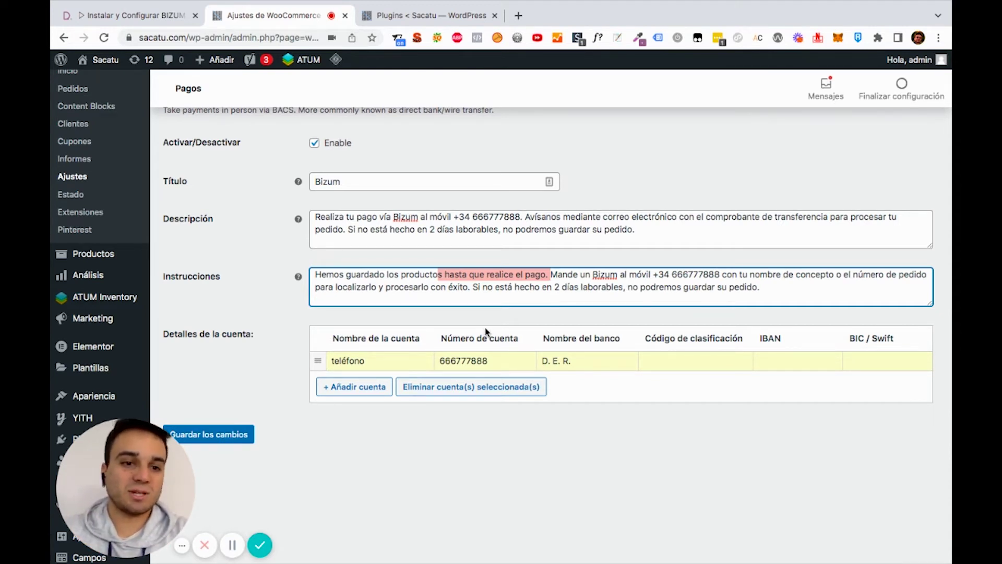
scroll(488, 333, down, 1)
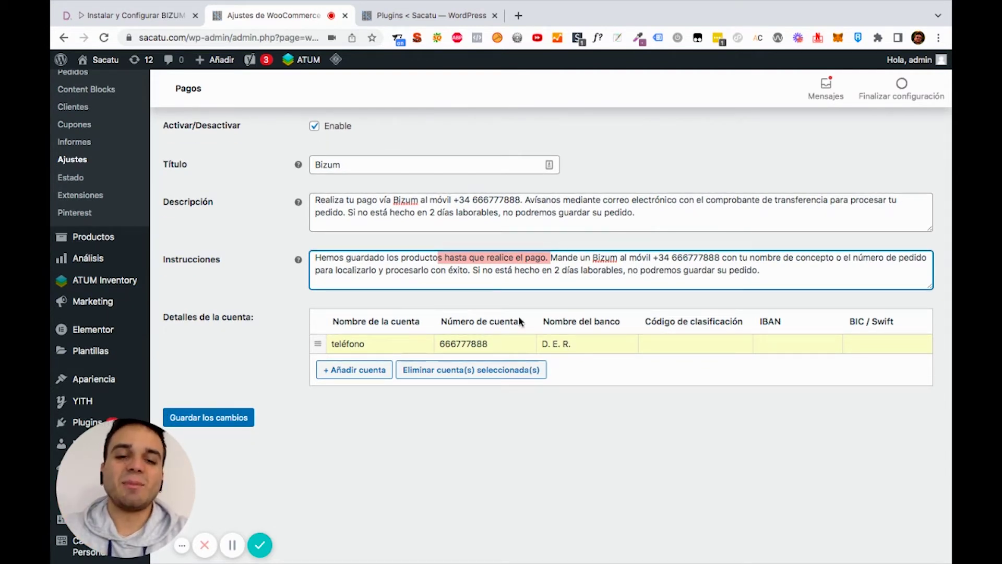
click(243, 418)
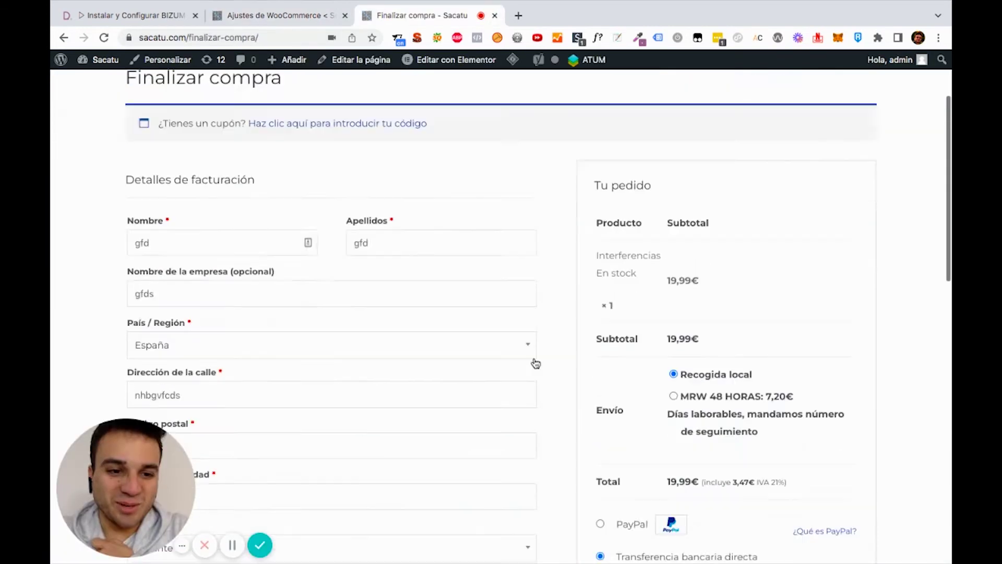
Choose Bizum at checkout and place the 19,99€ test order.
scroll(533, 361, down, 5)
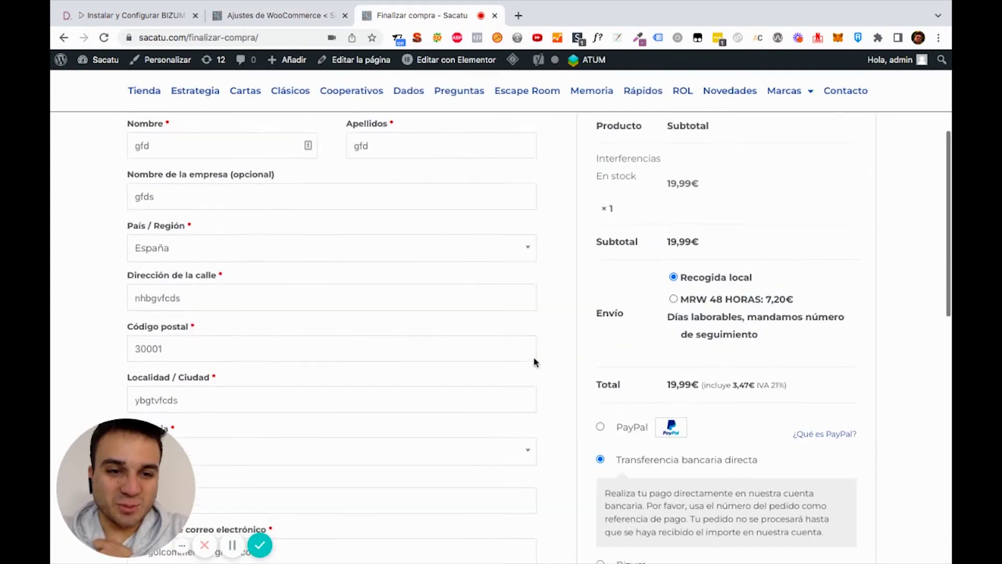
scroll(533, 362, down, 1)
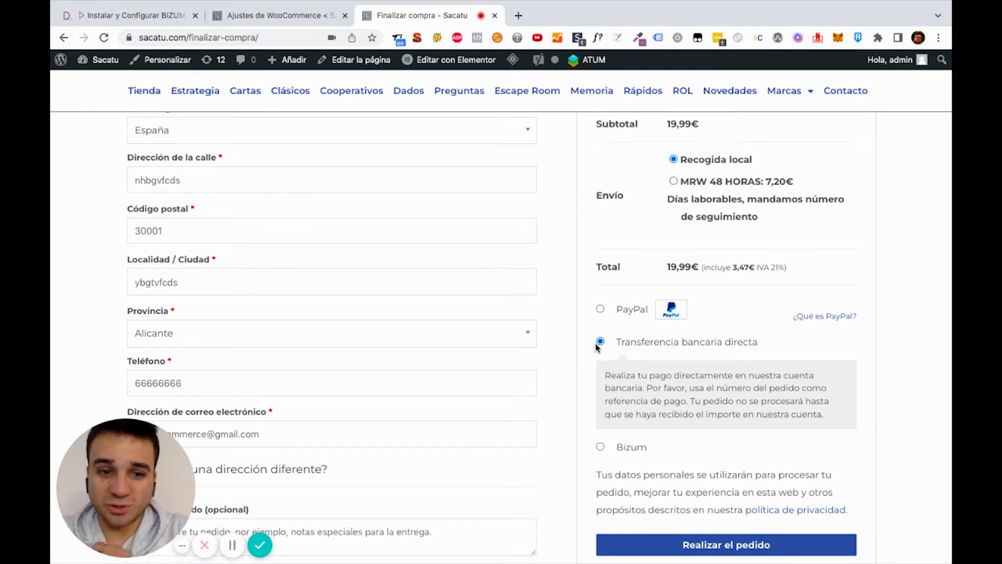
scroll(600, 347, down, 2)
click(601, 411)
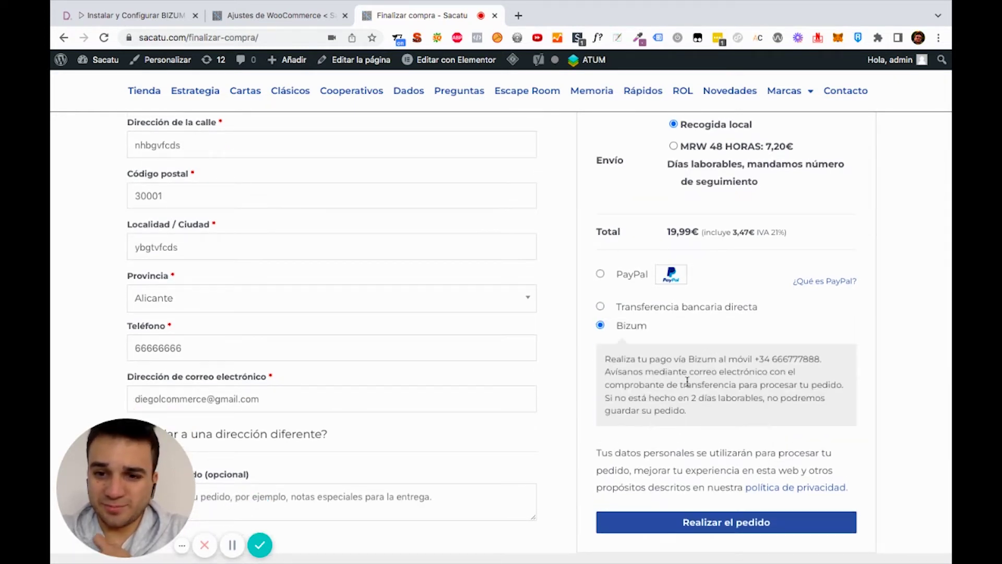
scroll(637, 360, down, 1)
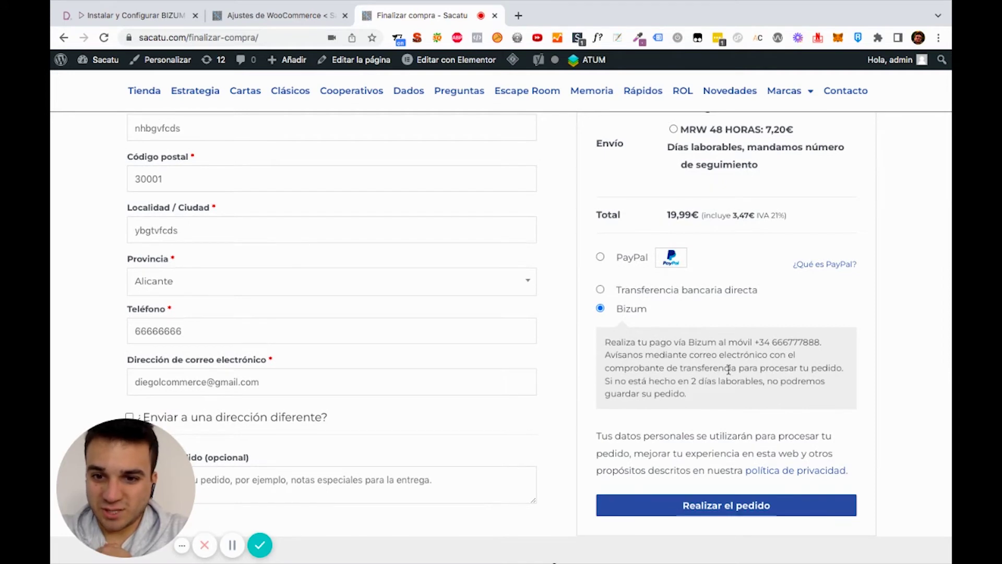
scroll(579, 362, down, 4)
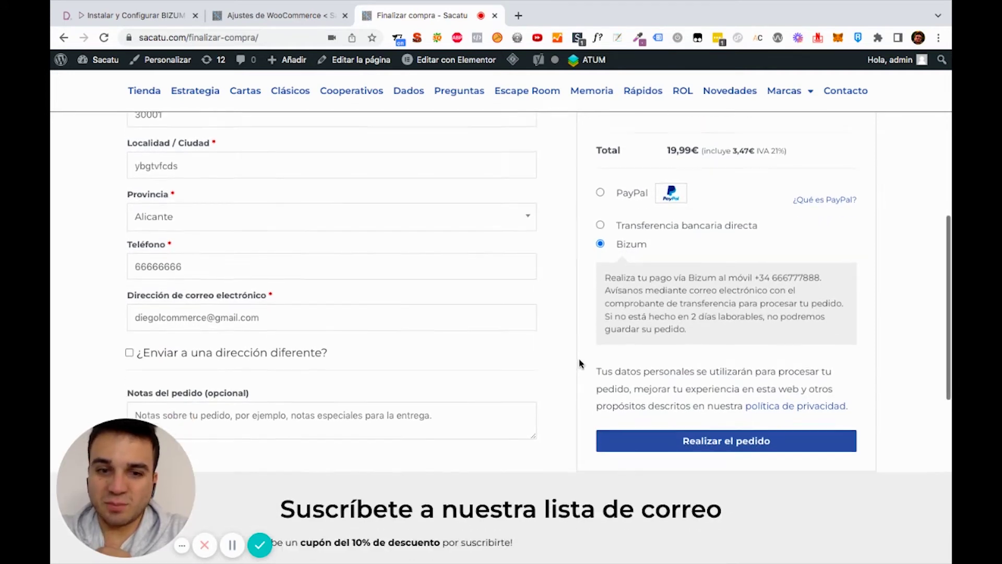
click(679, 430)
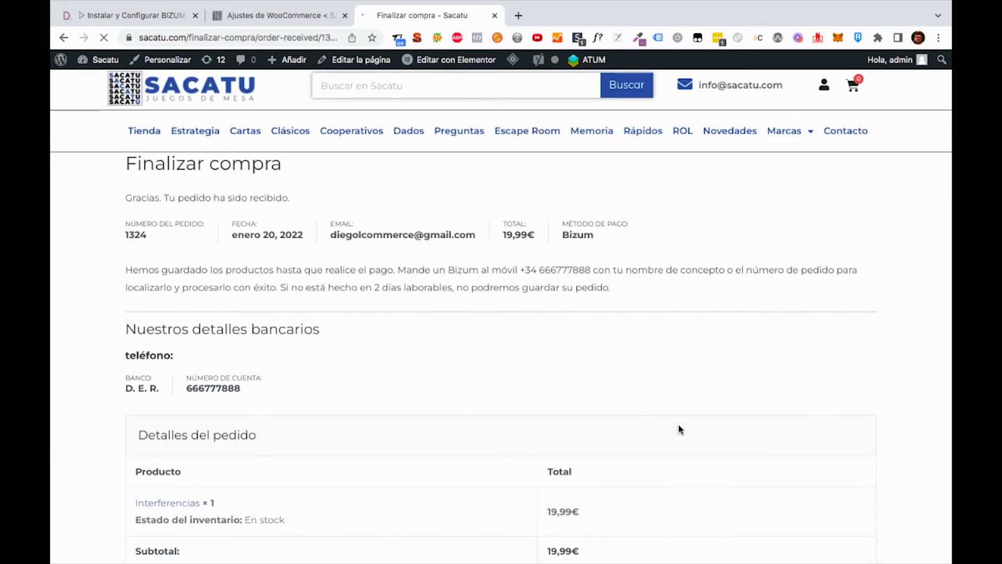
scroll(224, 313, down, 1)
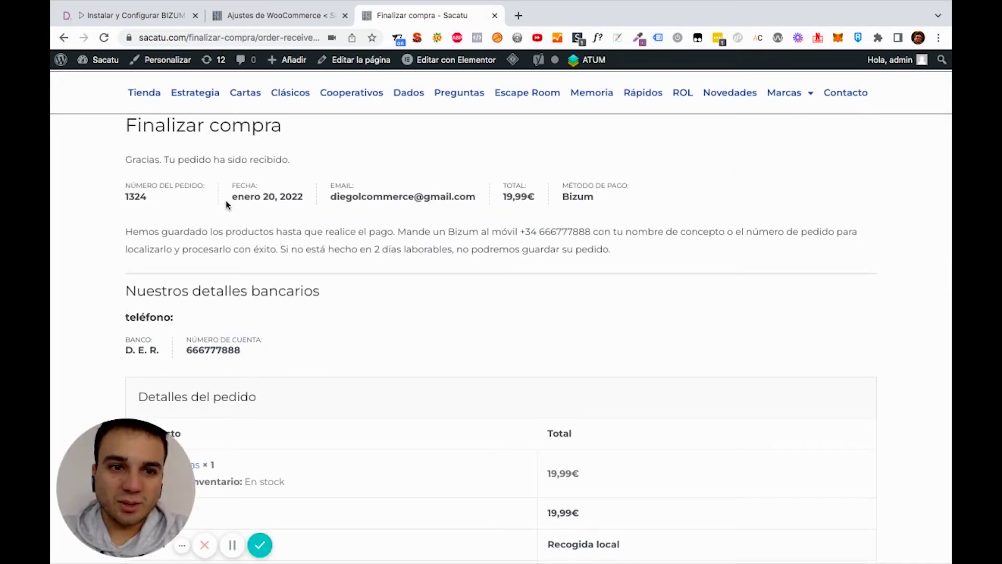
scroll(400, 199, down, 5)
Dismiss the Suscríbete popup and highlight the Bizum instructions and bank details on the confirmation.
scroll(401, 200, down, 7)
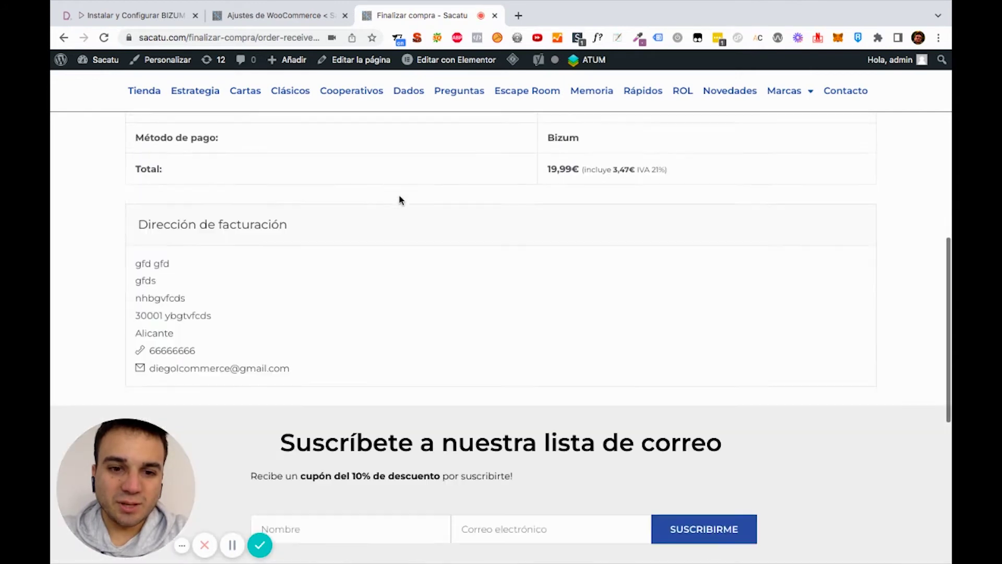
scroll(400, 200, up, 5)
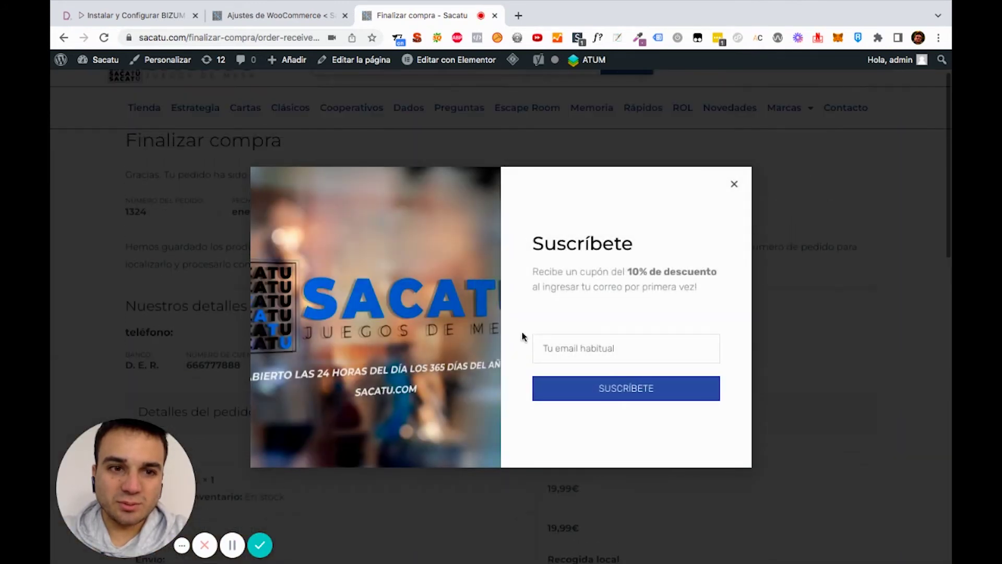
click(734, 184)
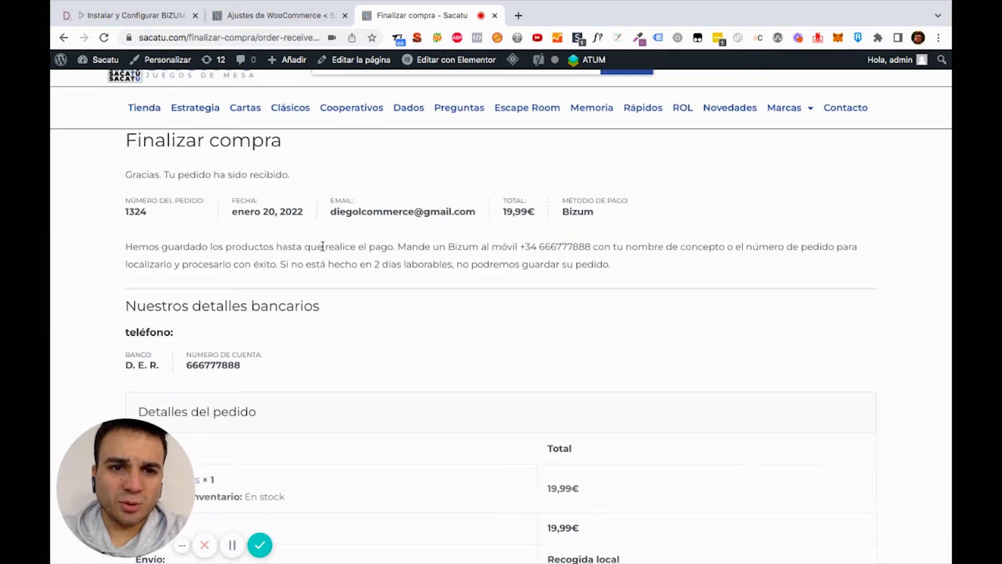
triple_click(324, 247)
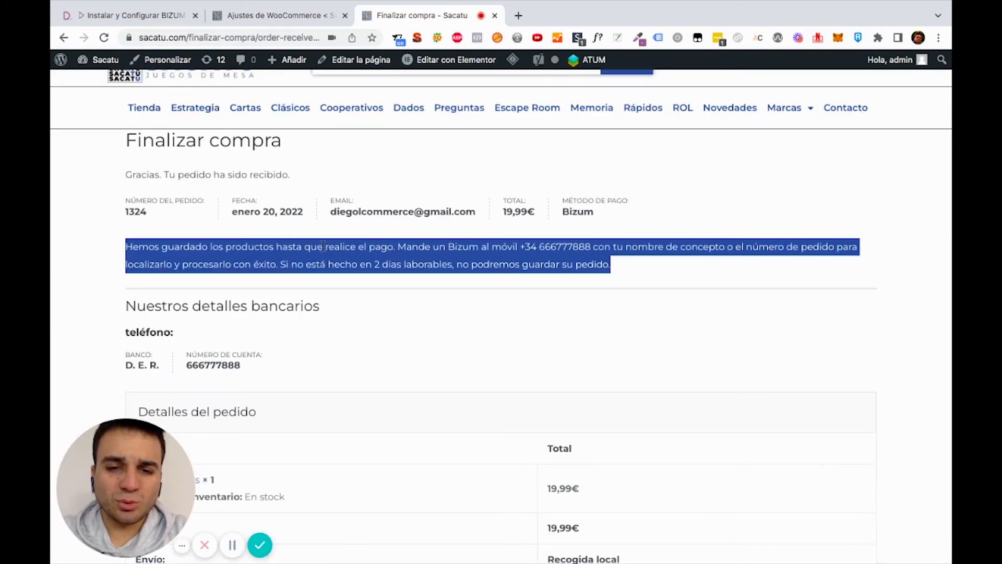
click(504, 249)
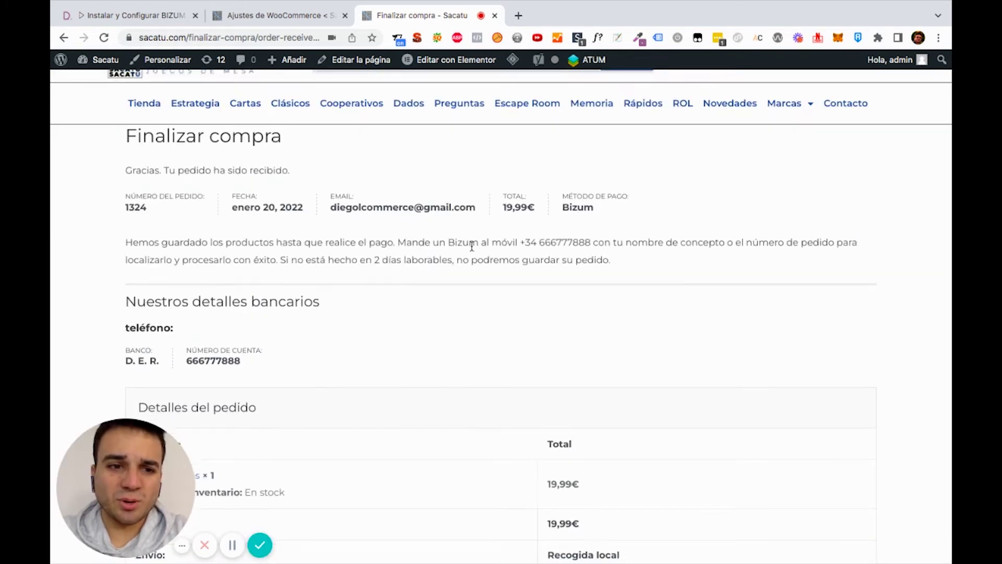
scroll(474, 251, down, 2)
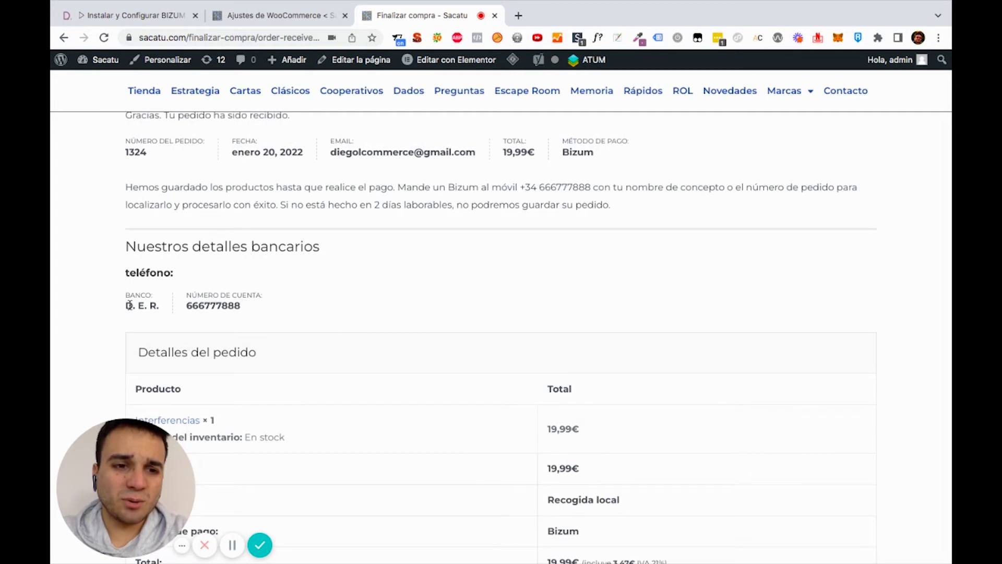
drag(129, 305, 153, 305)
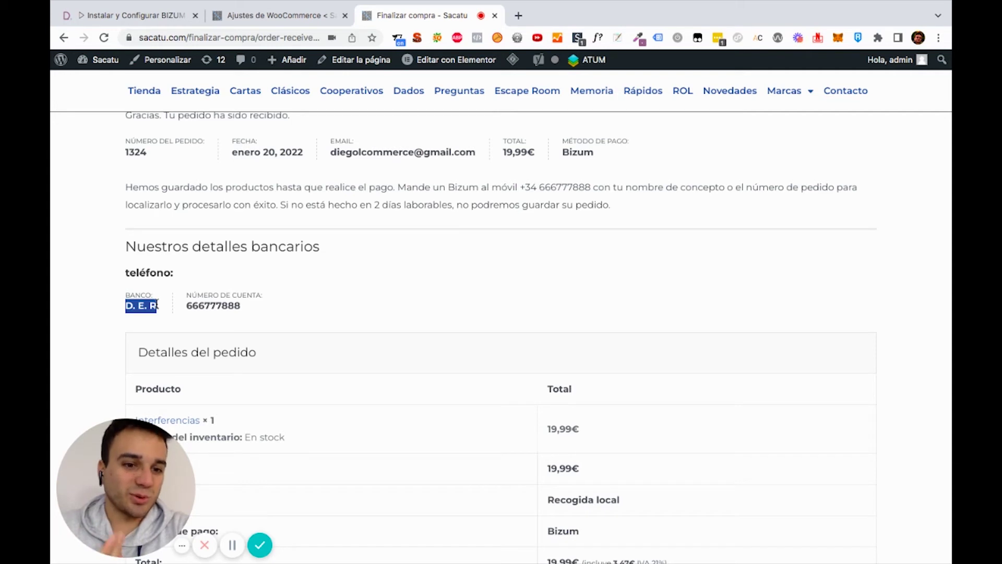
scroll(289, 233, down, 1)
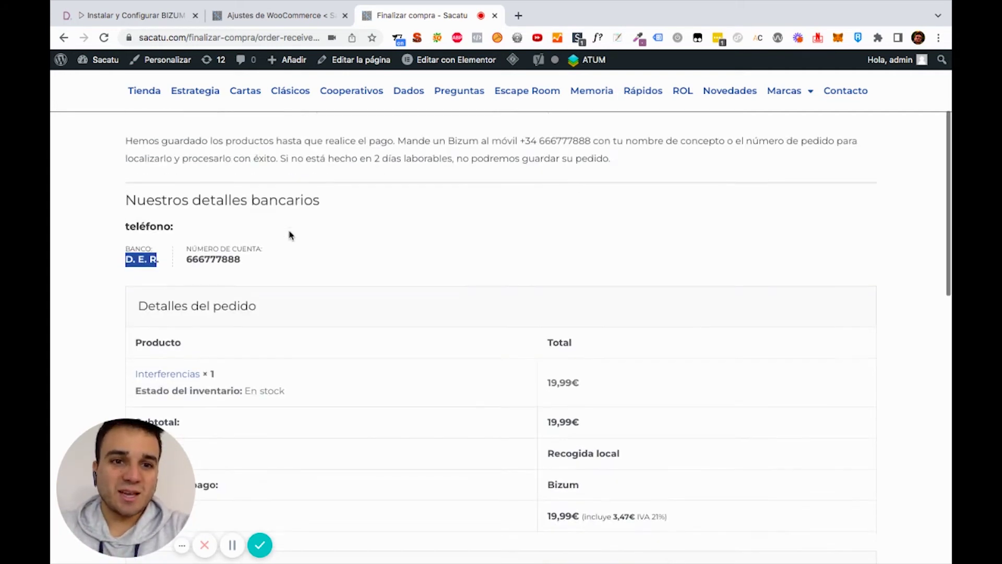
scroll(289, 231, up, 3)
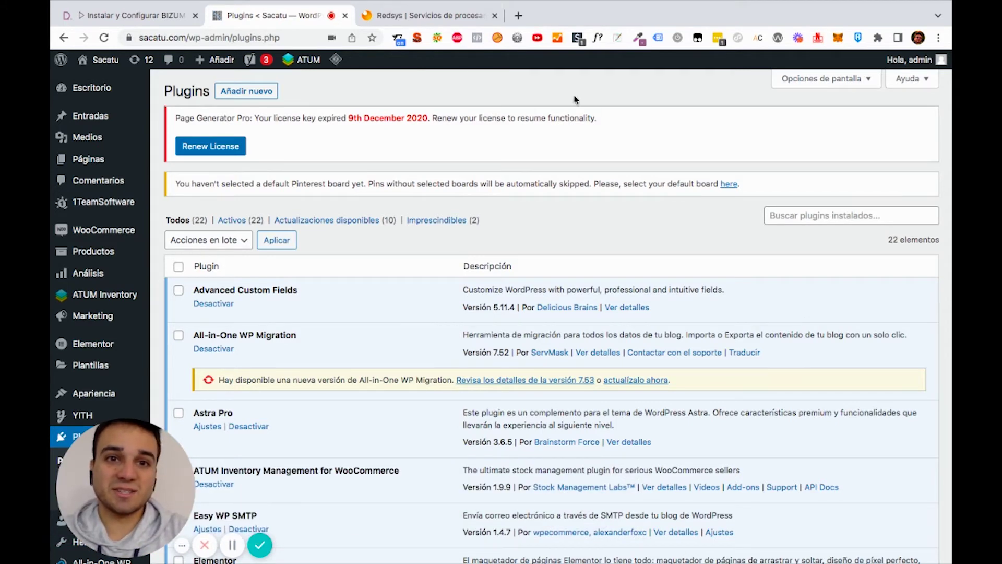
Open the Redsys developers downloads page for WooCommerce modules, then return to WordPress Plugins.
click(450, 20)
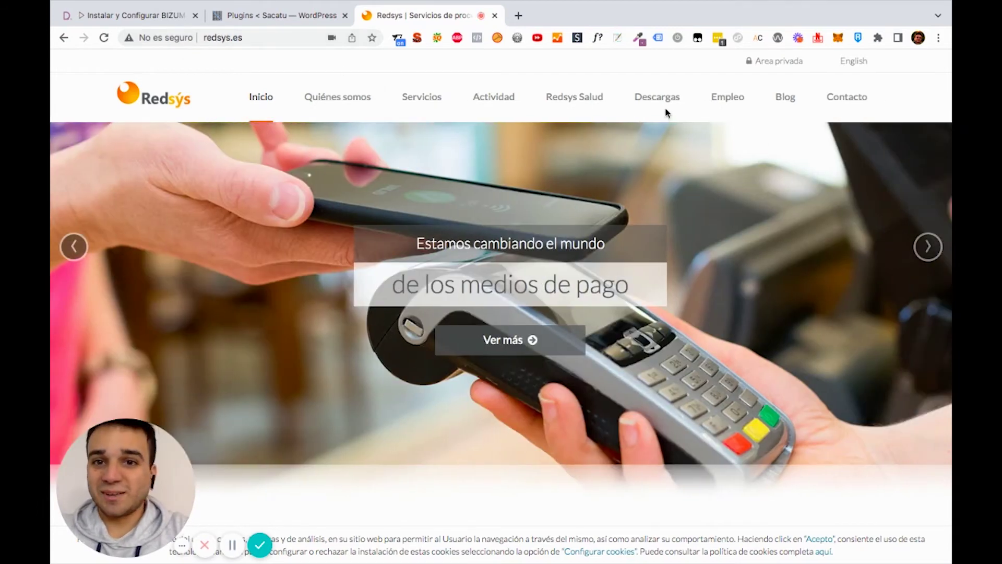
click(661, 101)
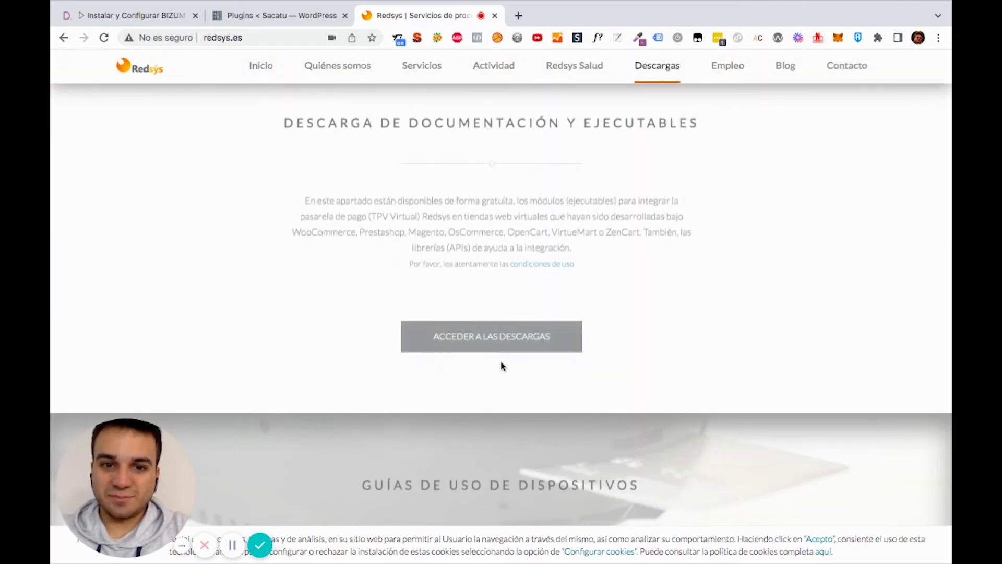
click(520, 342)
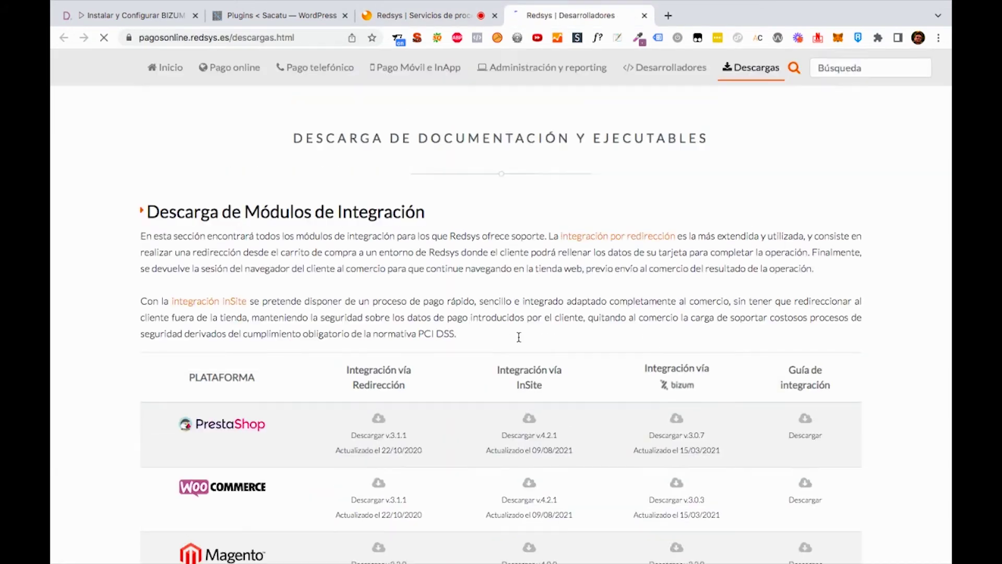
scroll(591, 226, down, 4)
scroll(591, 230, down, 1)
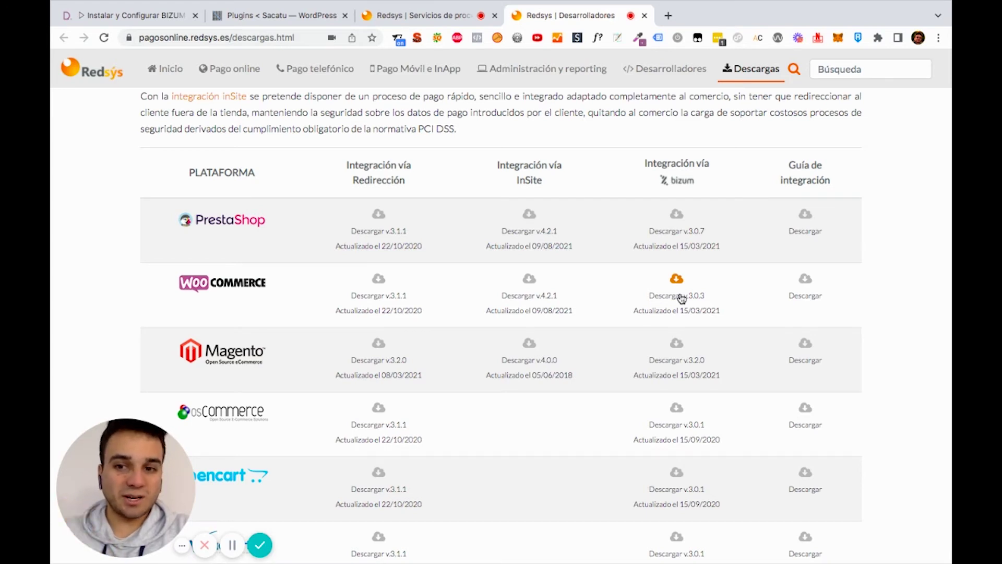
click(421, 21)
click(312, 17)
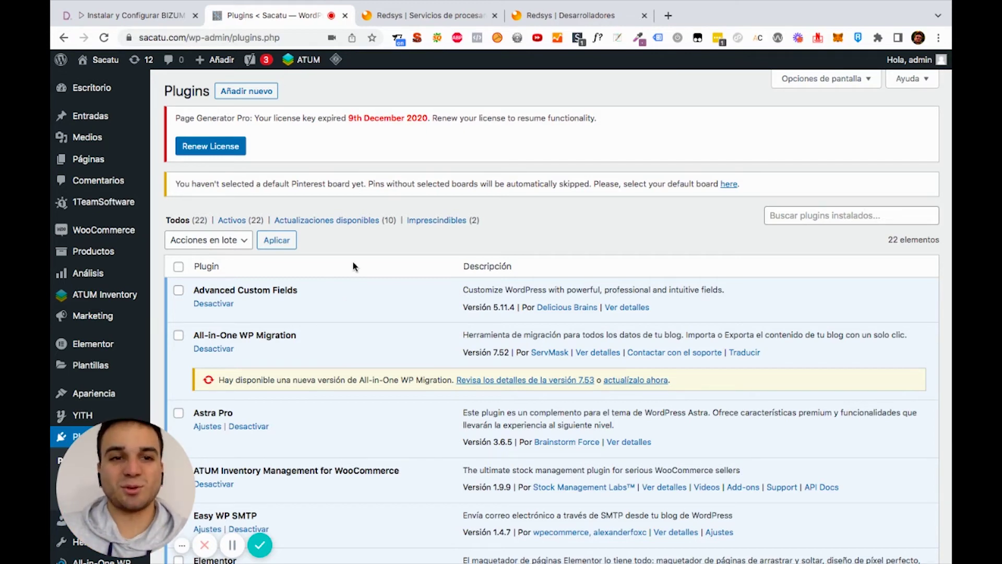
Search the WordPress plugin directory for REDSYS from the Añadir nuevo page.
click(261, 97)
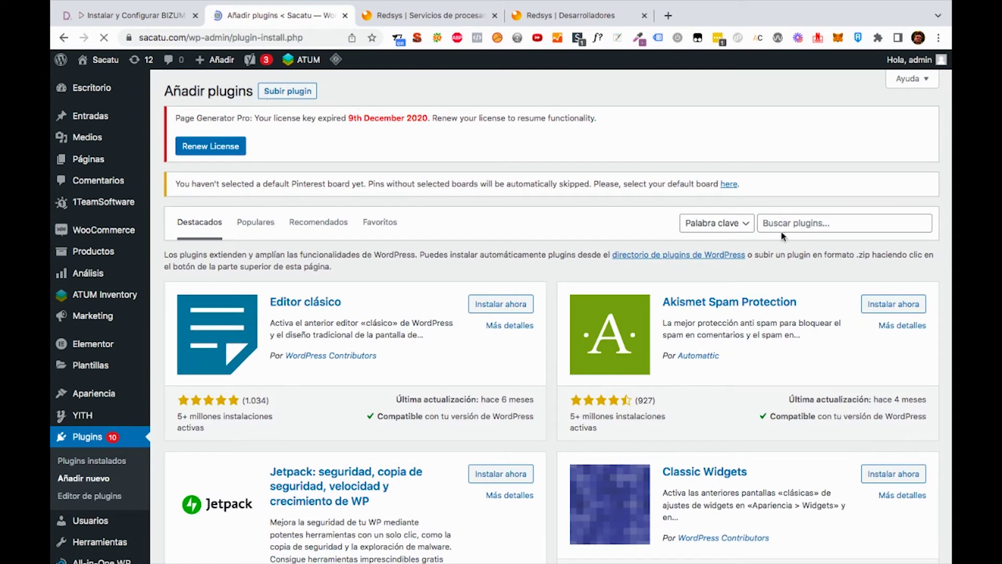
click(781, 228)
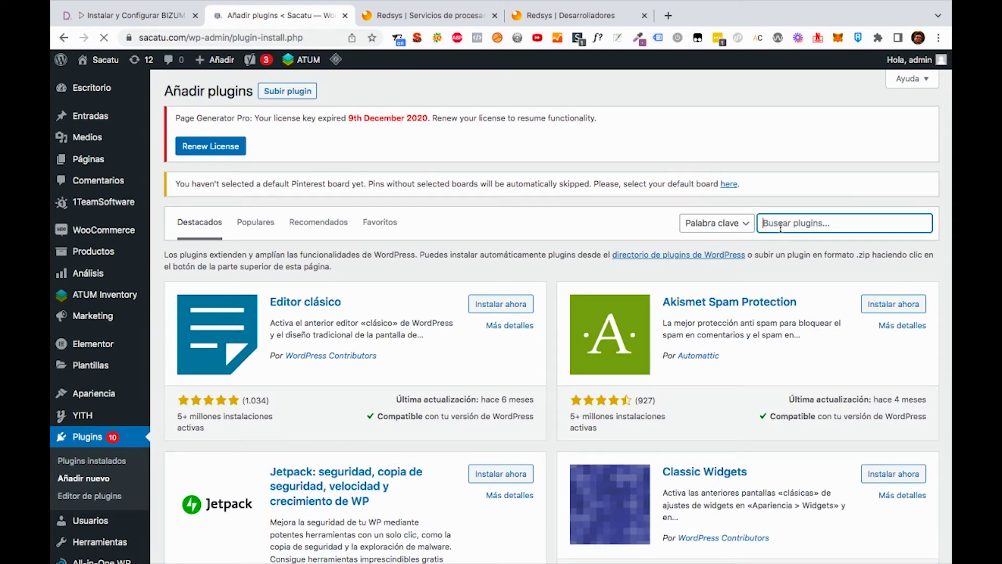
text(REDSYS)
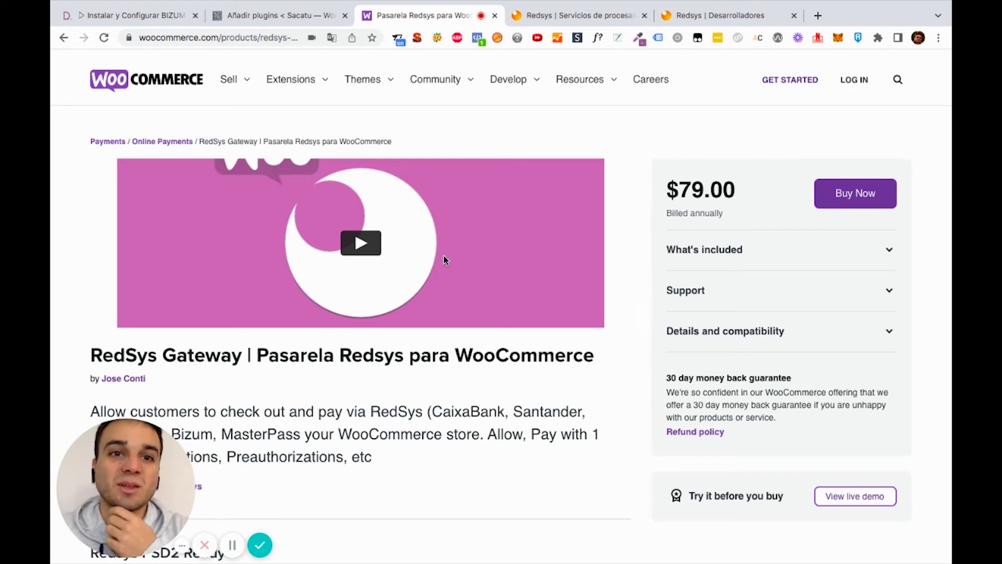
Browse WooCommerce.com's extension categories, then go back to the REDSYS plugin search results.
click(325, 79)
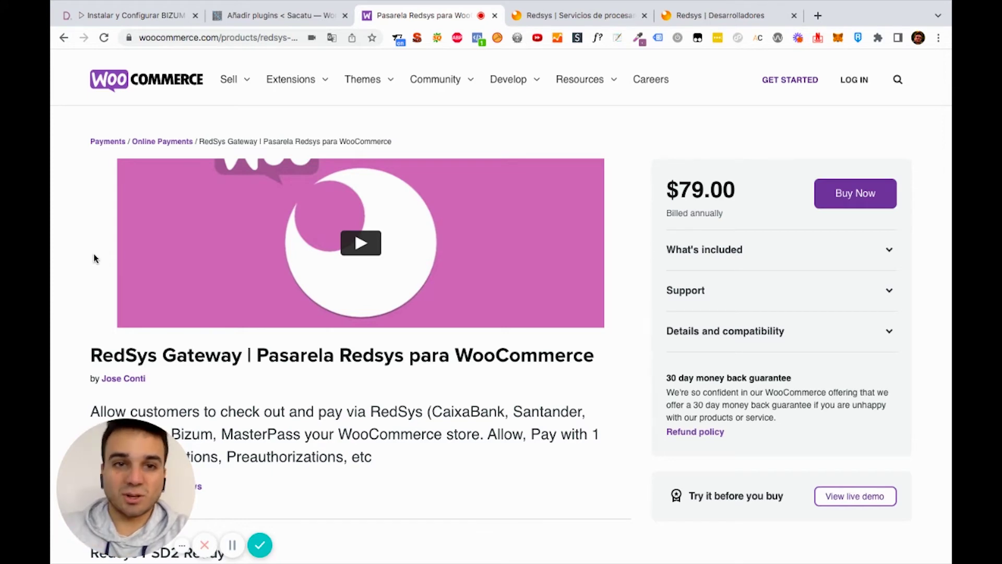
click(278, 16)
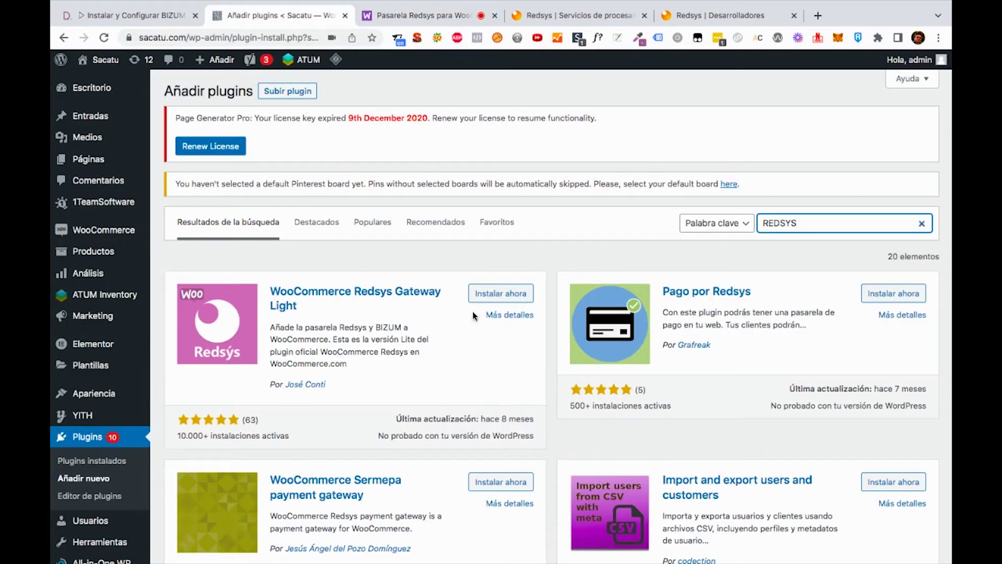
Install WooCommerce Redsys Gateway Light and open the WooCommerce payment methods list.
click(490, 294)
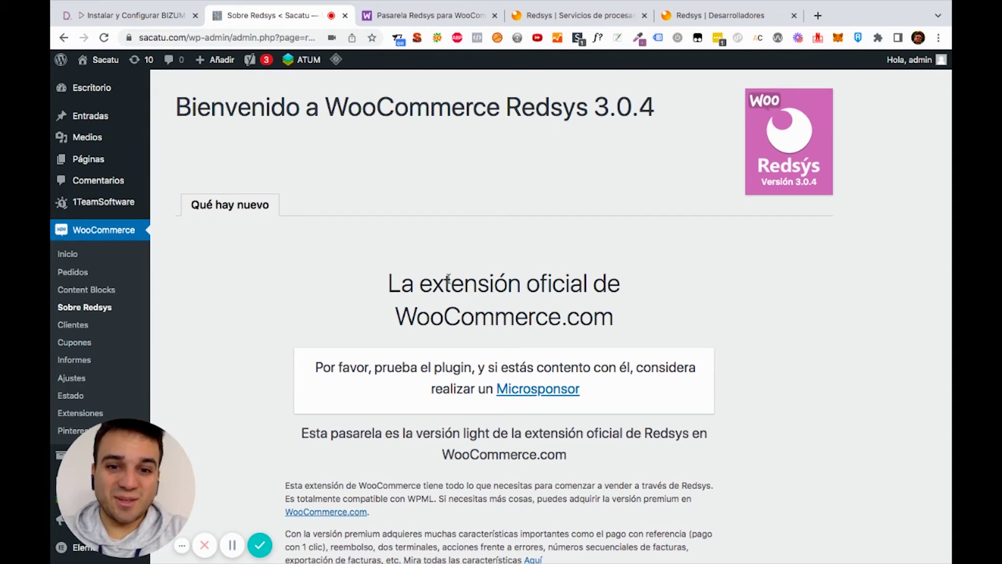
scroll(456, 308, down, 3)
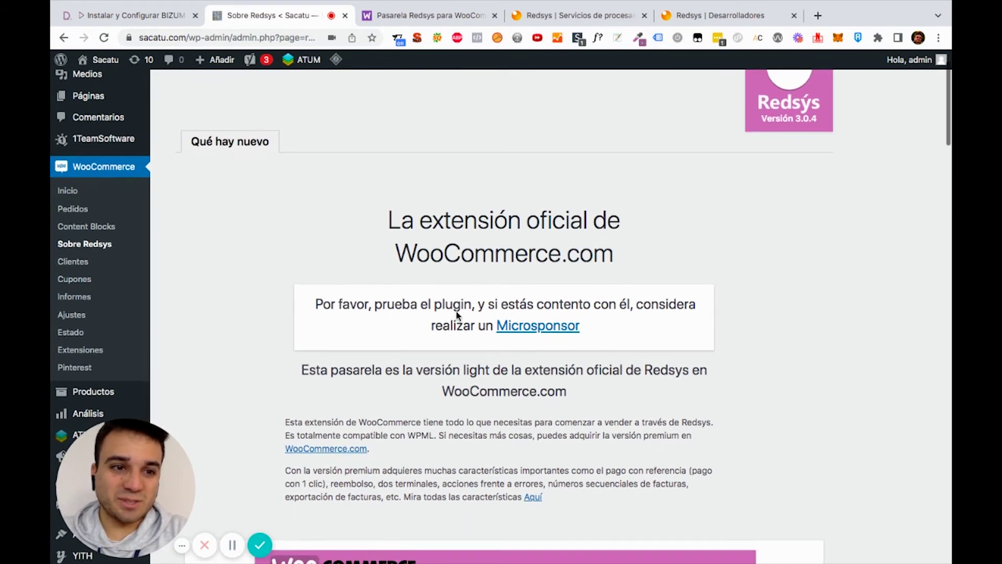
scroll(457, 312, up, 2)
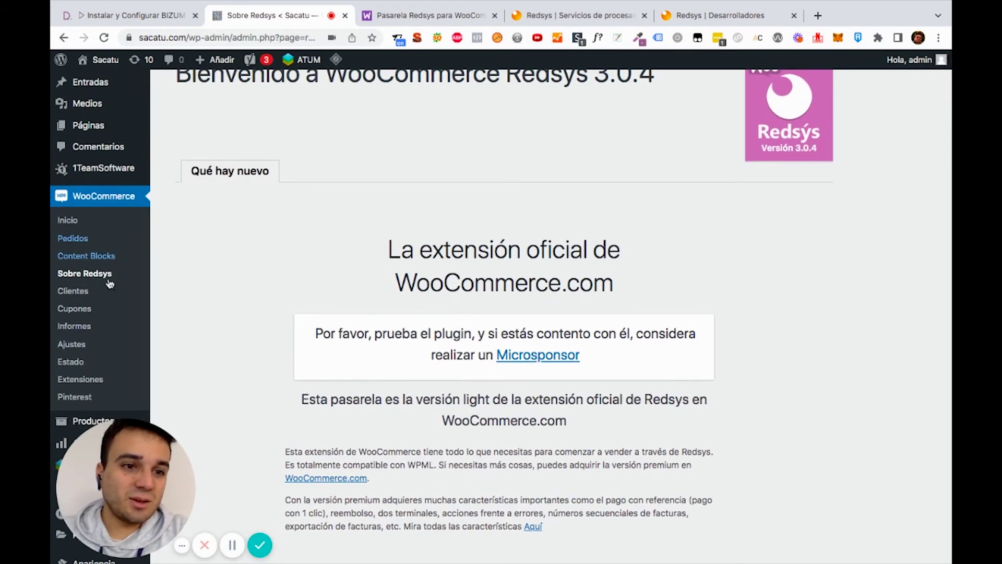
click(76, 349)
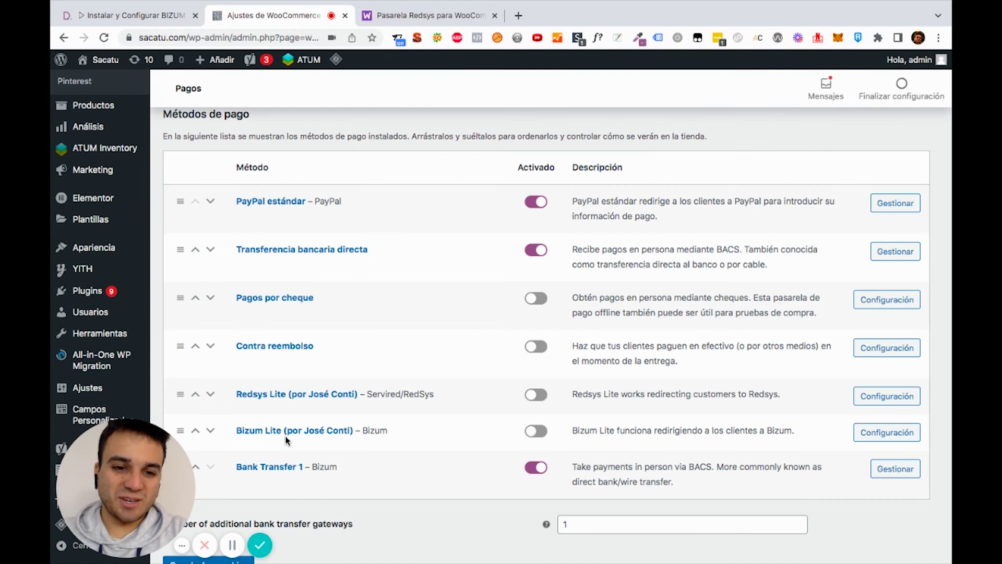
scroll(295, 428, down, 1)
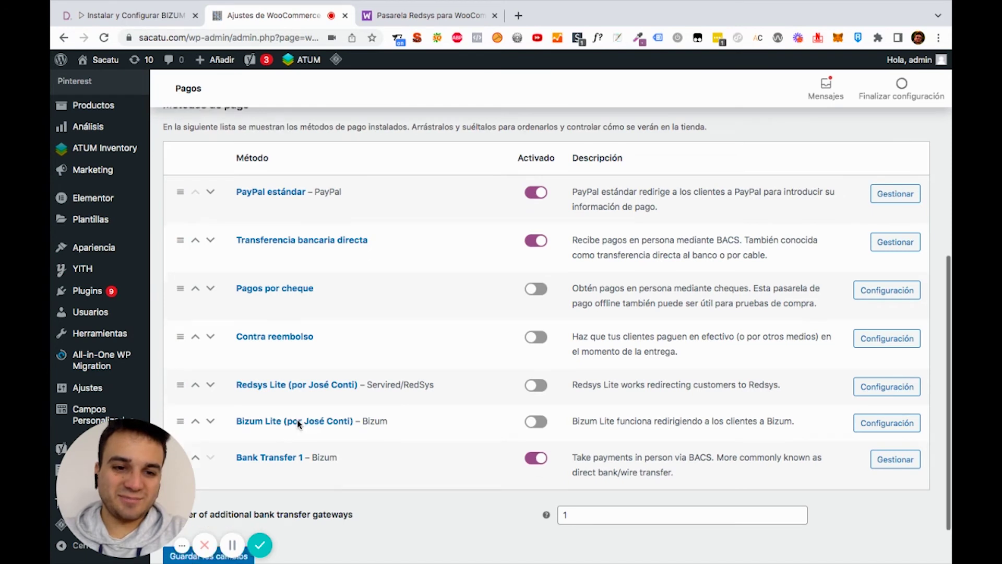
Open the Bizum Lite gateway settings and tick Activar Bizum.
scroll(299, 424, down, 1)
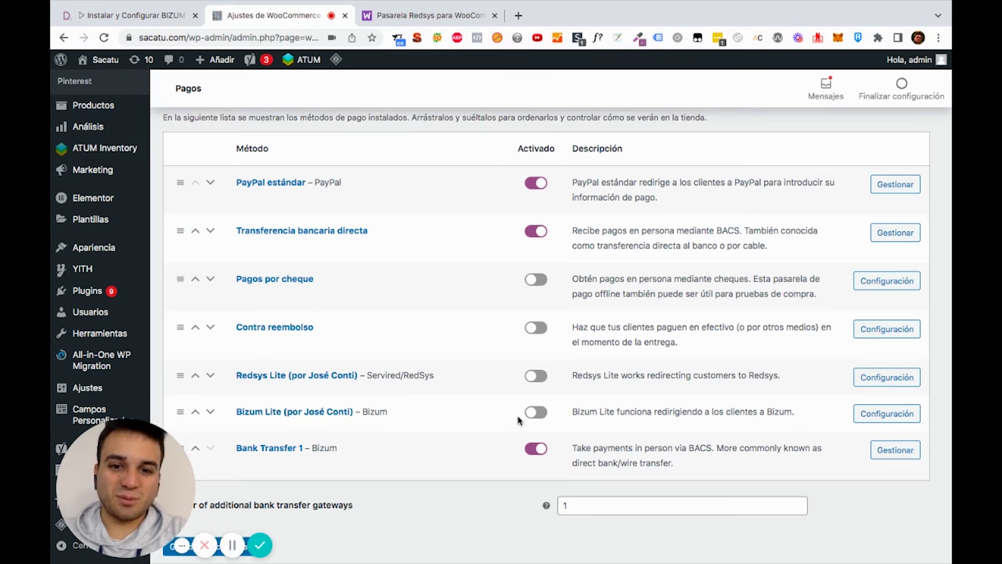
click(867, 416)
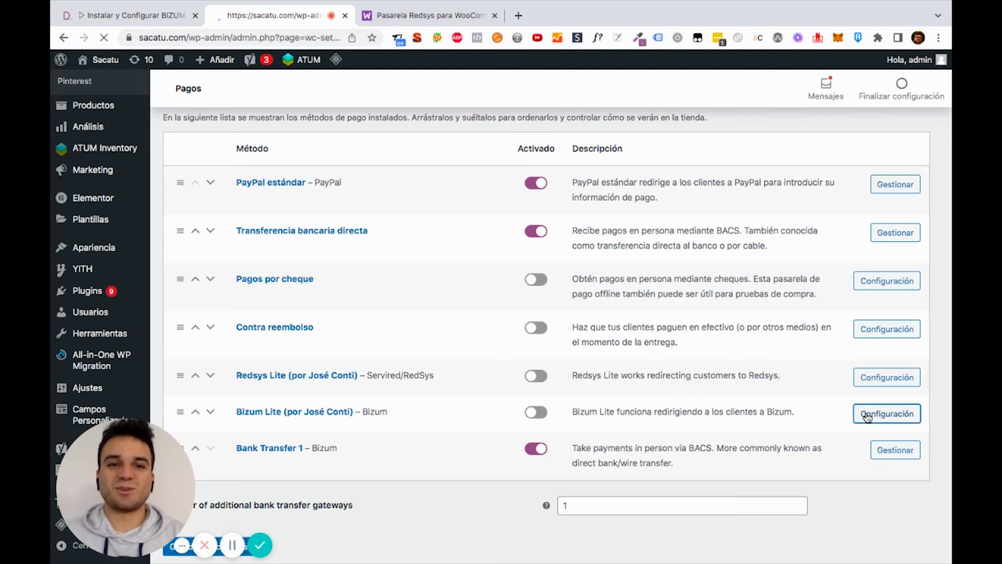
scroll(340, 313, down, 2)
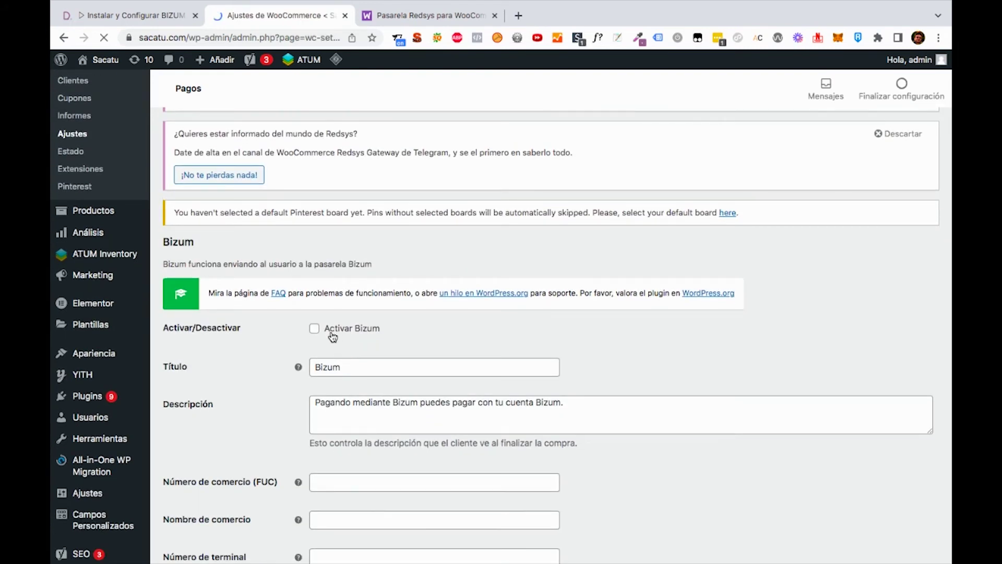
click(332, 336)
scroll(332, 337, down, 1)
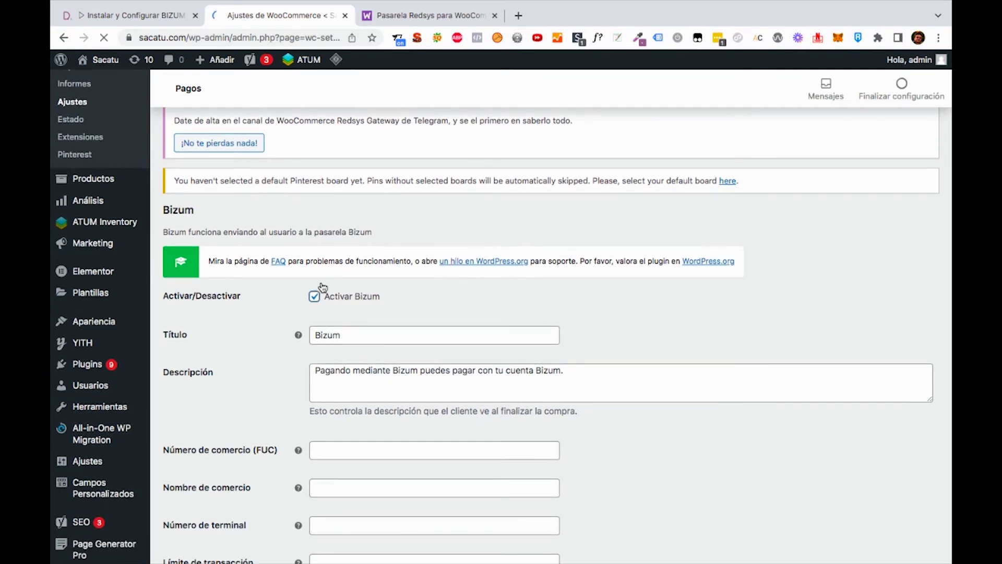
scroll(324, 285, down, 3)
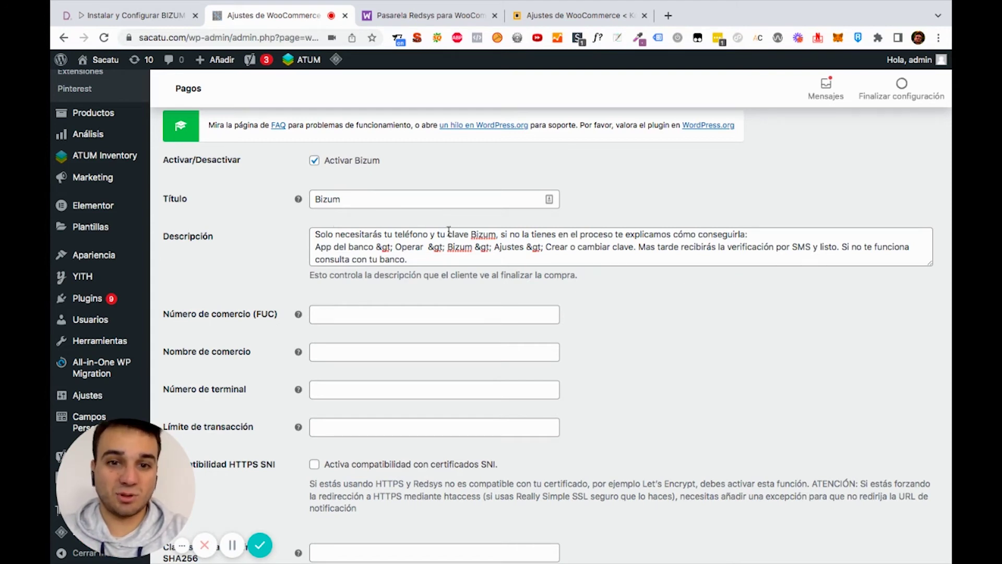
Highlight parts of the Bizum description, adding then deleting a stray '>' so it stays unchanged.
drag(446, 235, 744, 237)
click(513, 235)
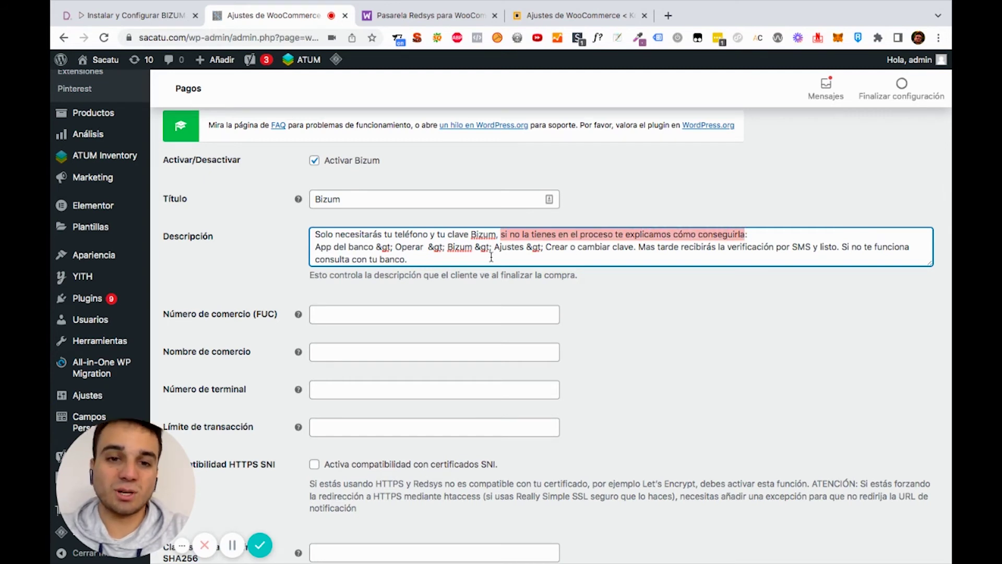
click(377, 247)
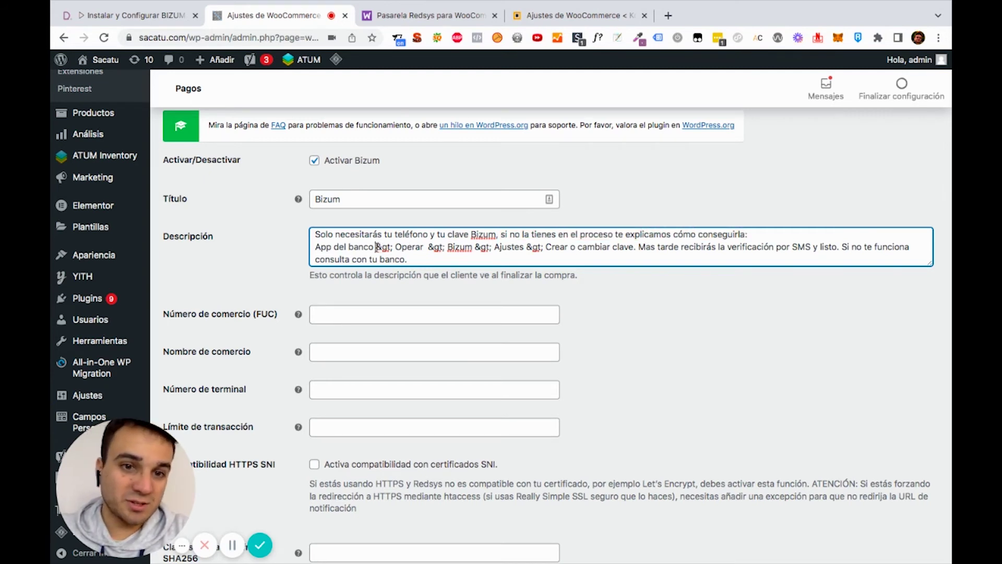
drag(377, 247, 393, 248)
click(392, 247)
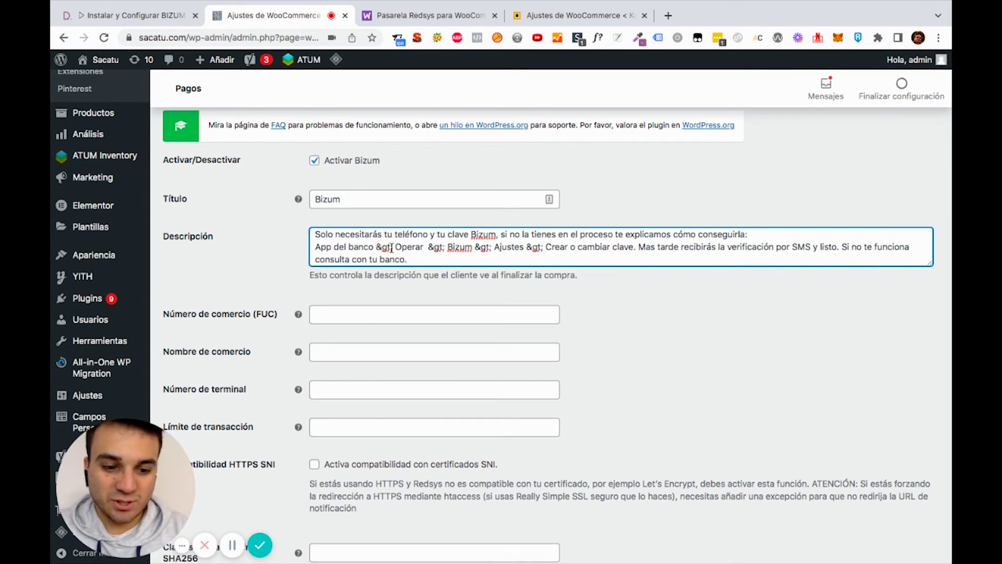
text(>)
key(BackSpace)
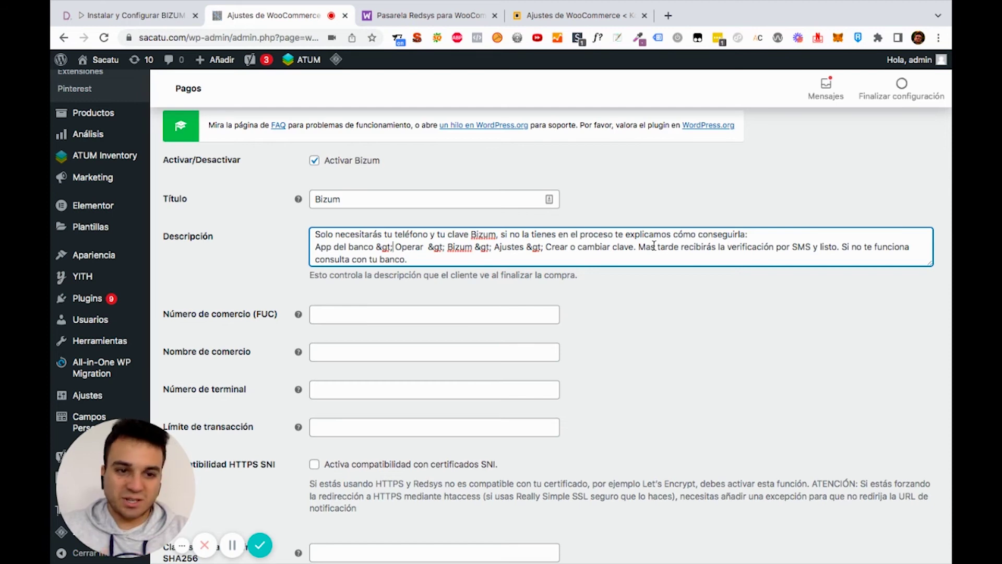
click(271, 254)
Switch to the Diegol BIZUM tutorial article and scroll through it.
scroll(270, 257, down, 2)
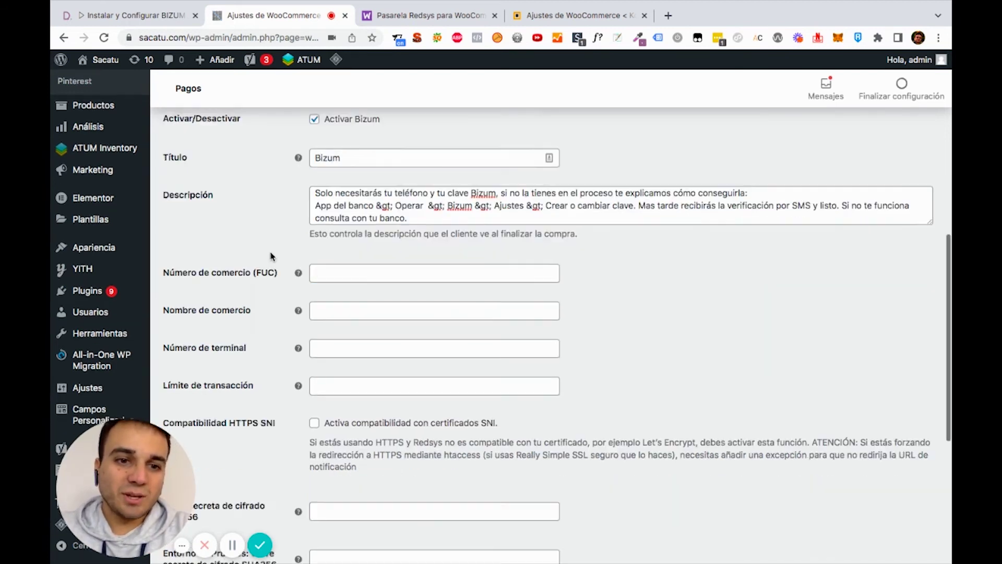
scroll(272, 256, down, 2)
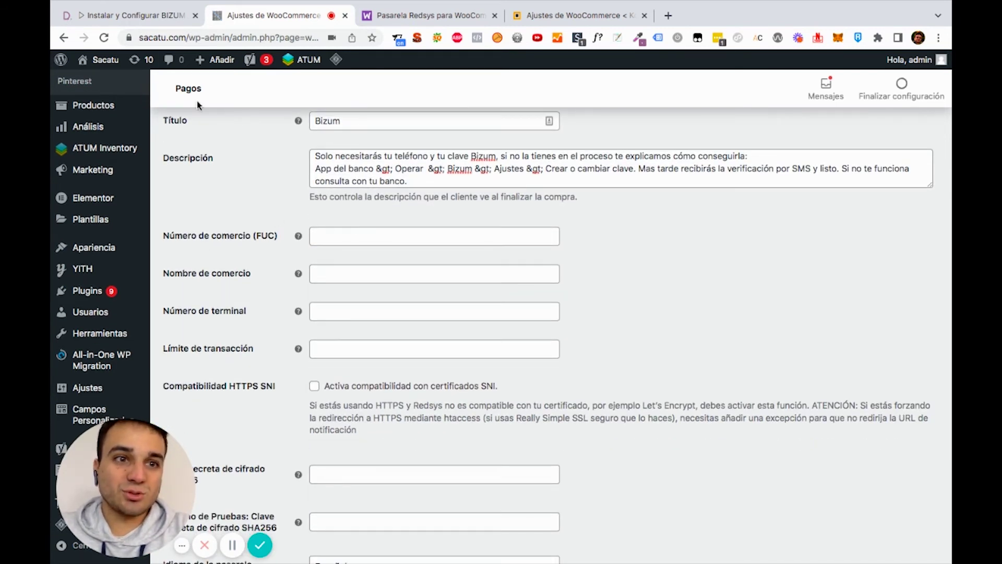
click(155, 21)
scroll(336, 235, down, 5)
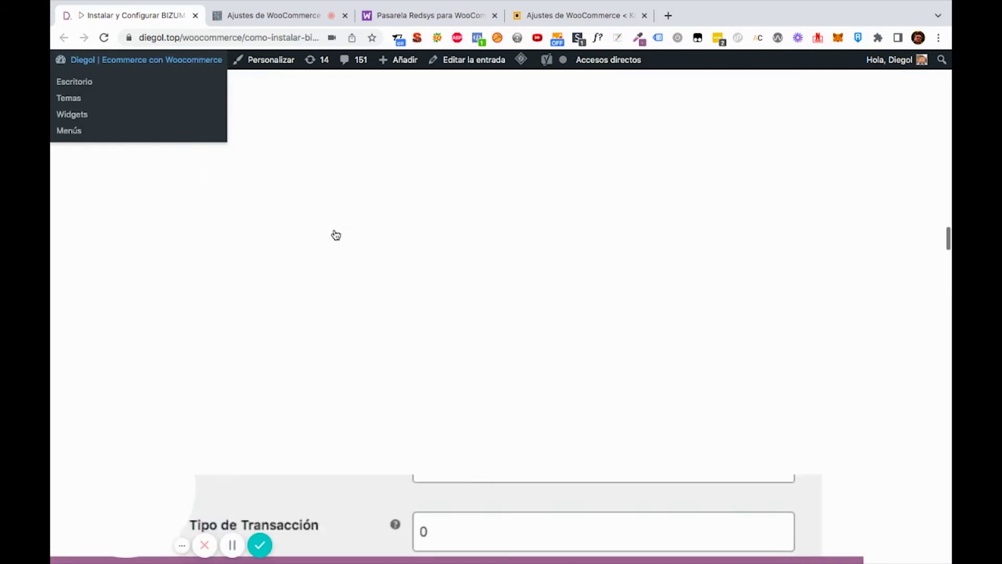
scroll(336, 235, up, 15)
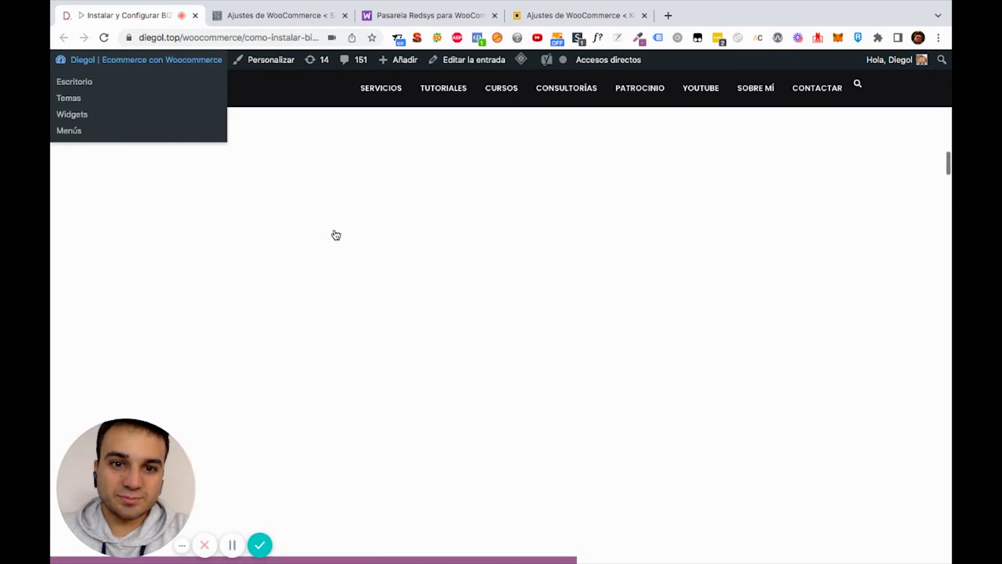
scroll(336, 235, up, 5)
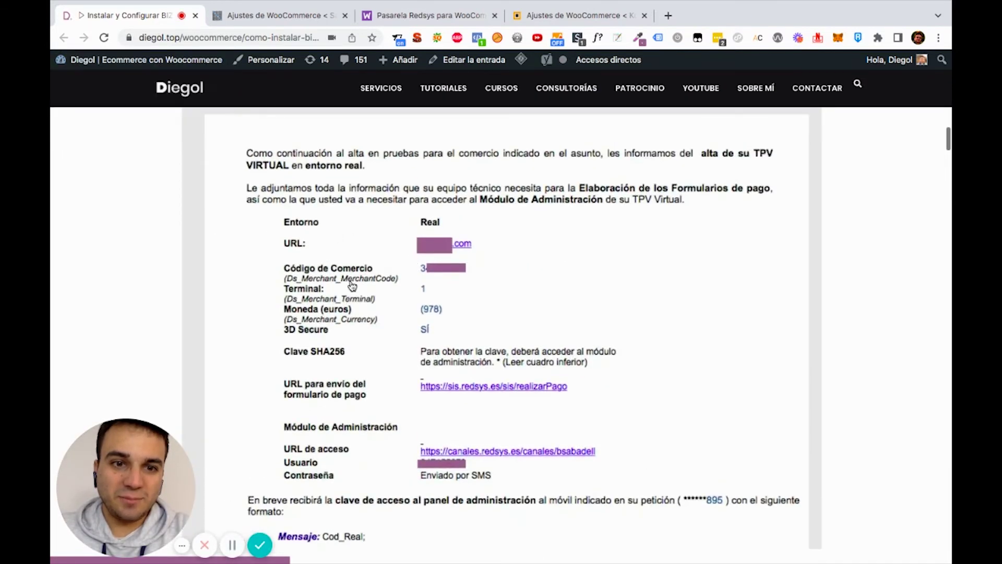
Back in the Bizum settings, enter the merchant's FUC code as Número de comercio.
key(ctrl+Tab)
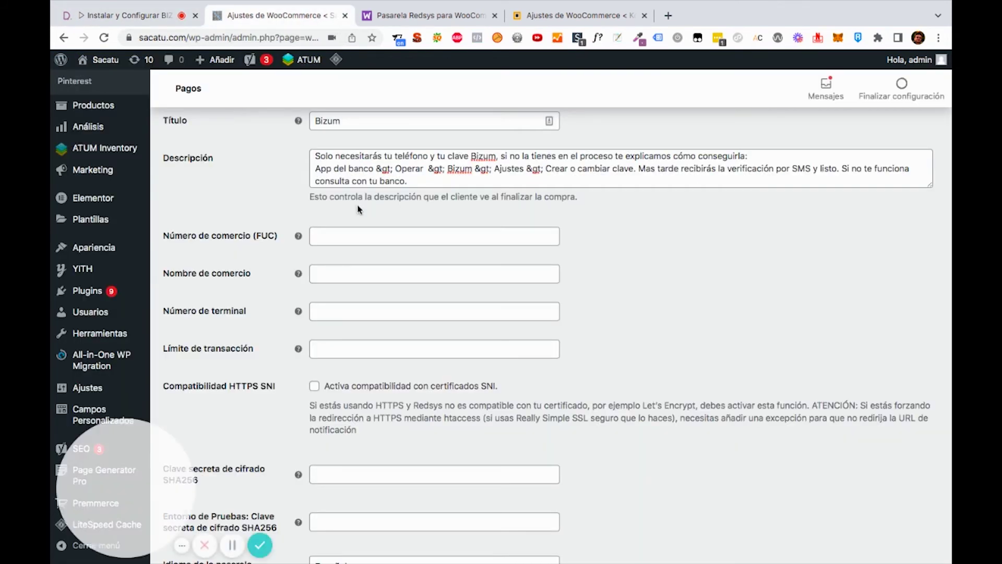
click(337, 230)
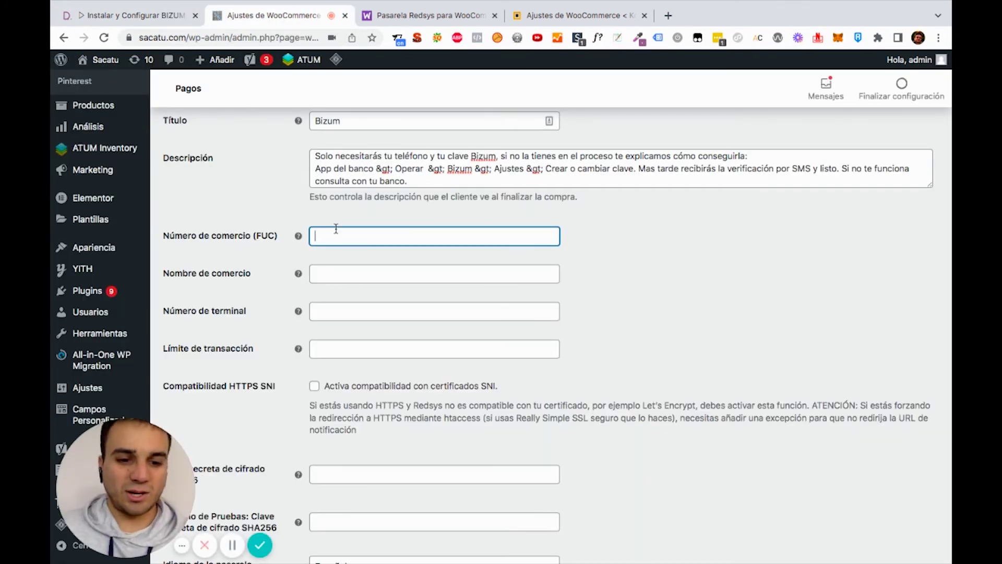
text(3489898)
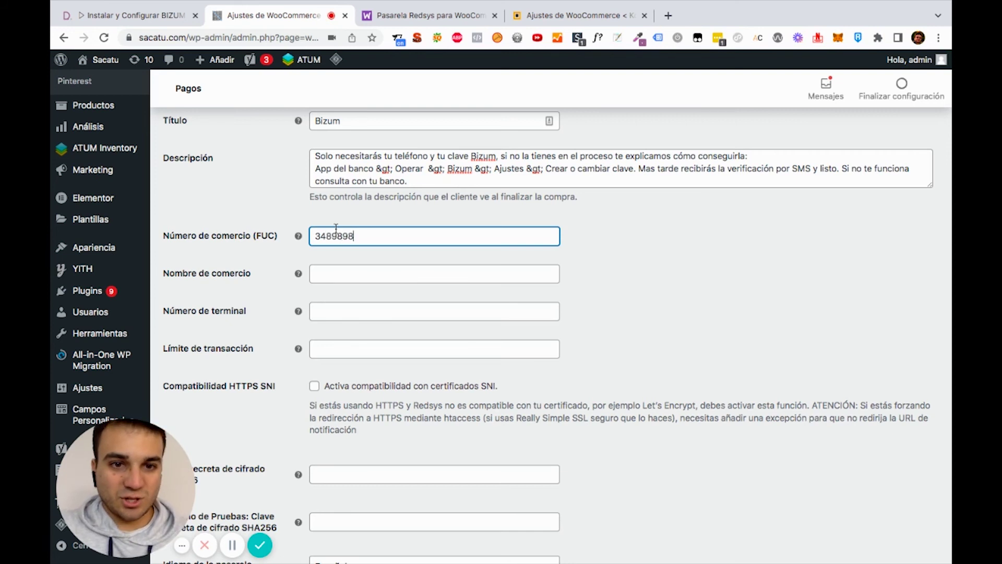
text(86)
Set the merchant name to 'Sacatu compra', replacing the initially typed 'tienda online'.
click(337, 275)
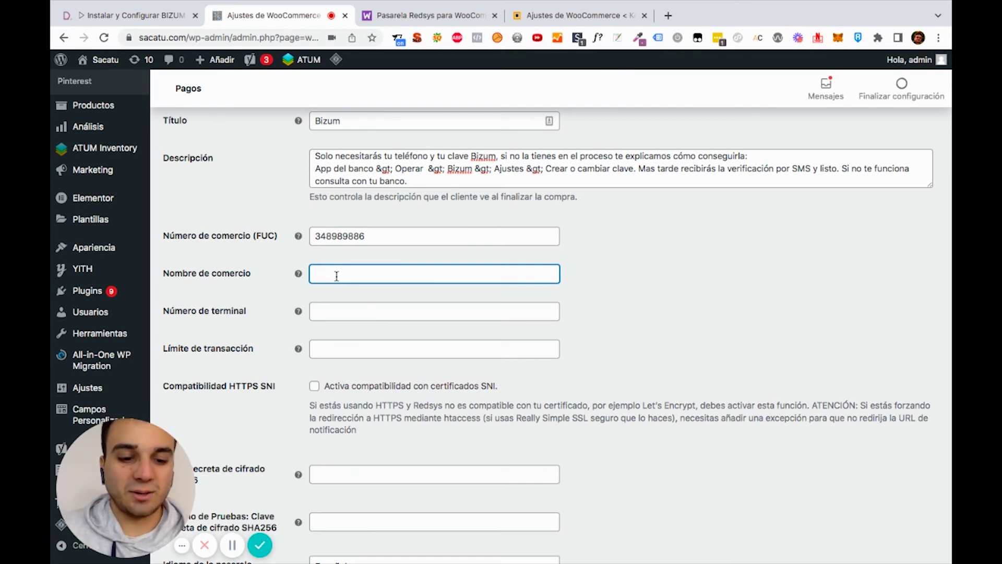
text(Sacat)
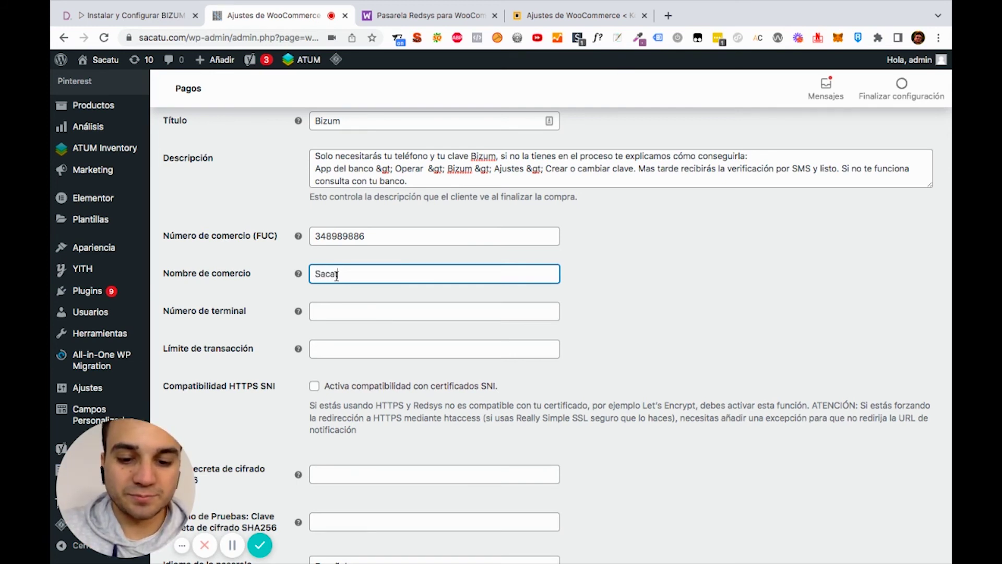
text(u tienda online)
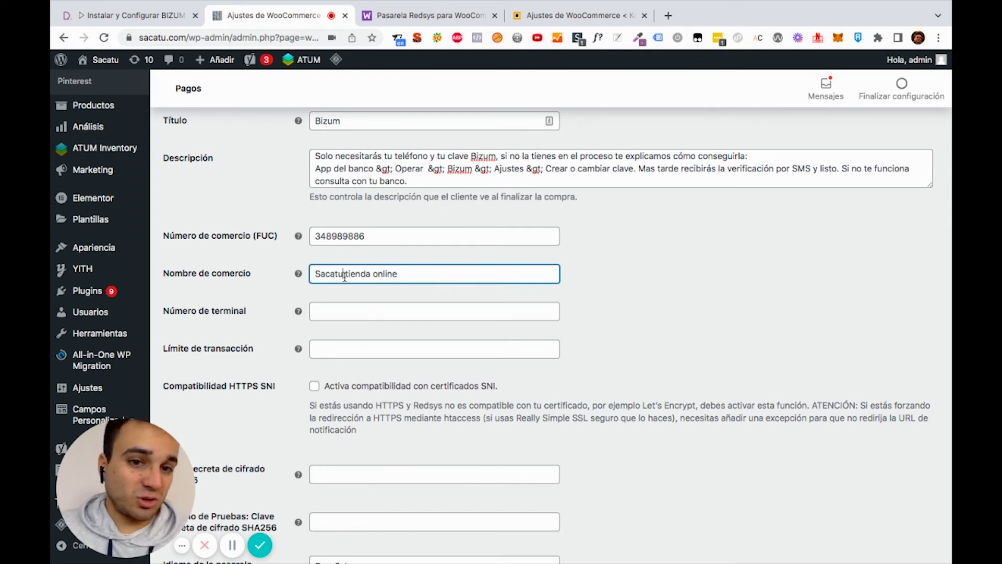
drag(342, 273, 402, 275)
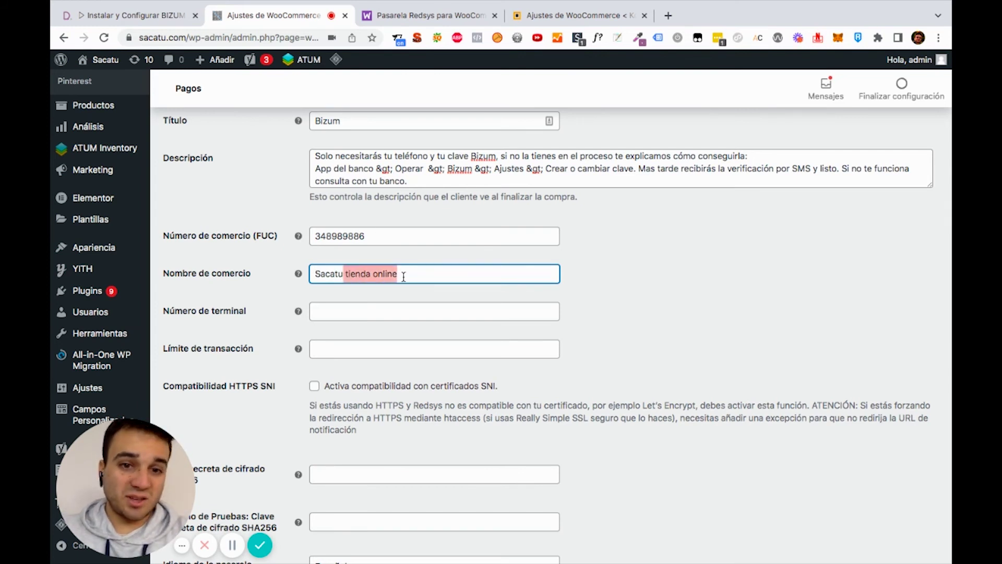
key(BackSpace)
text(compra)
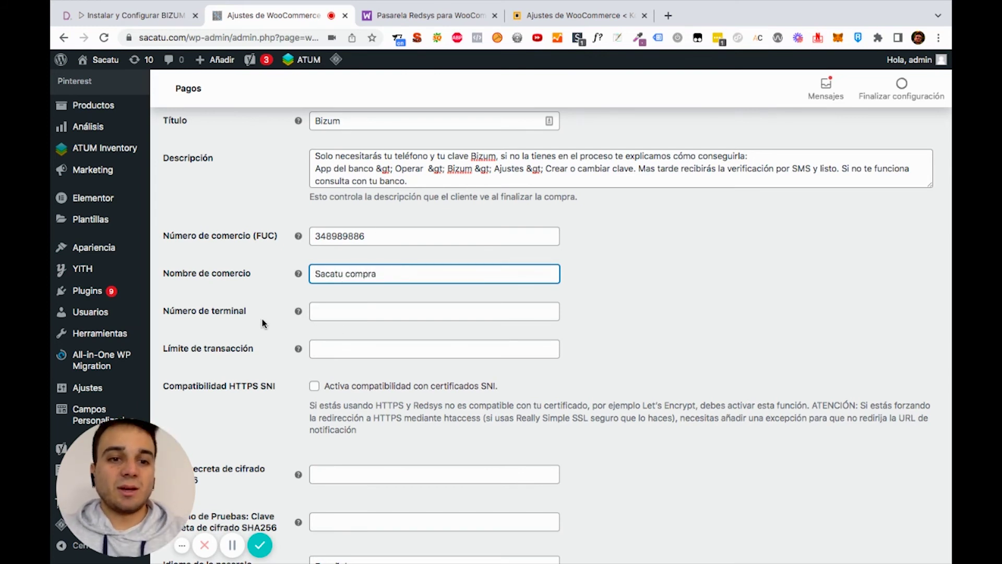
Set the terminal number to 1, cross-checking the Redsys email in the tutorial.
scroll(262, 323, down, 1)
click(366, 293)
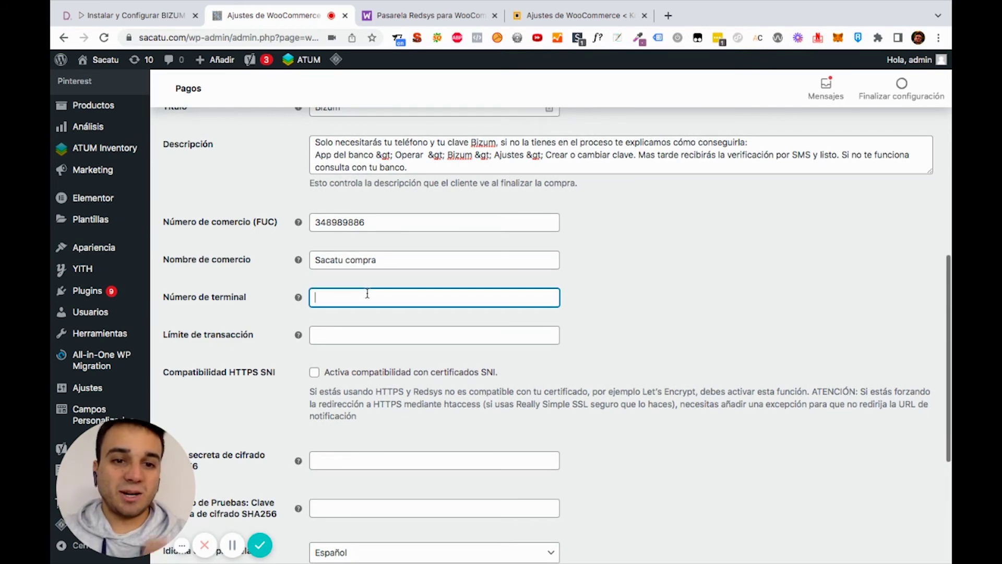
text(1)
click(128, 18)
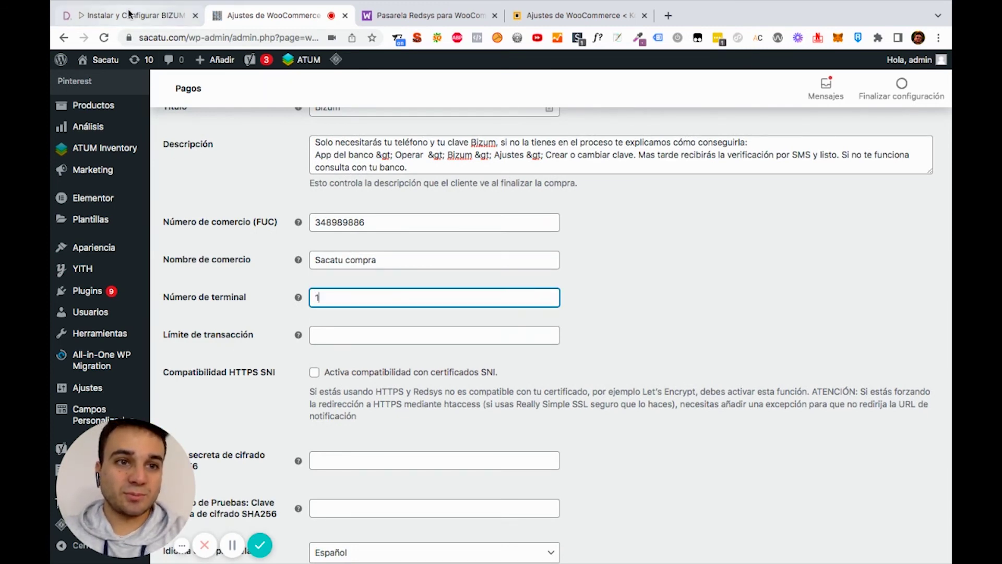
click(320, 17)
Review the transaction limit, SHA256 secret key and test-environment SHA256 key fields.
scroll(324, 261, down, 3)
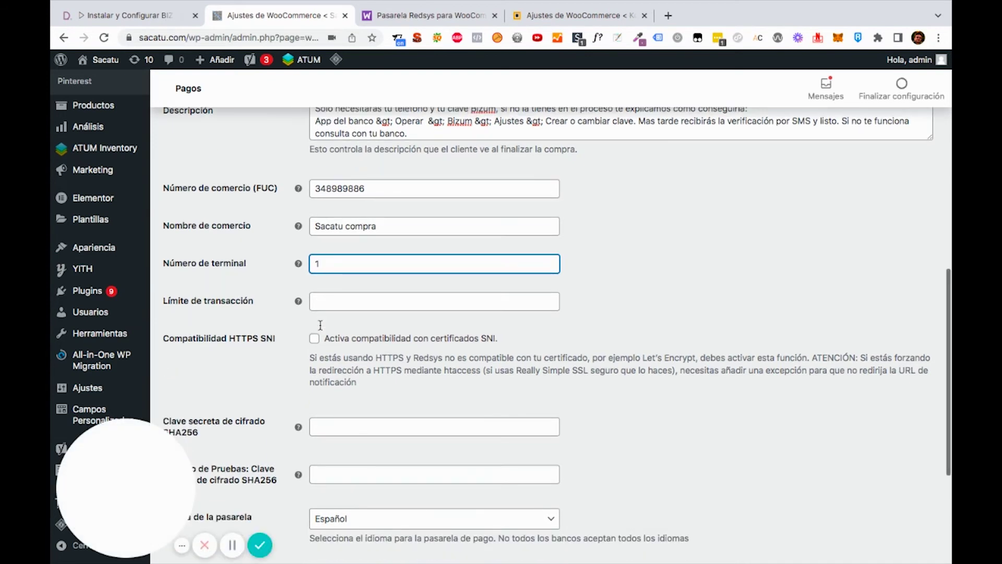
click(321, 277)
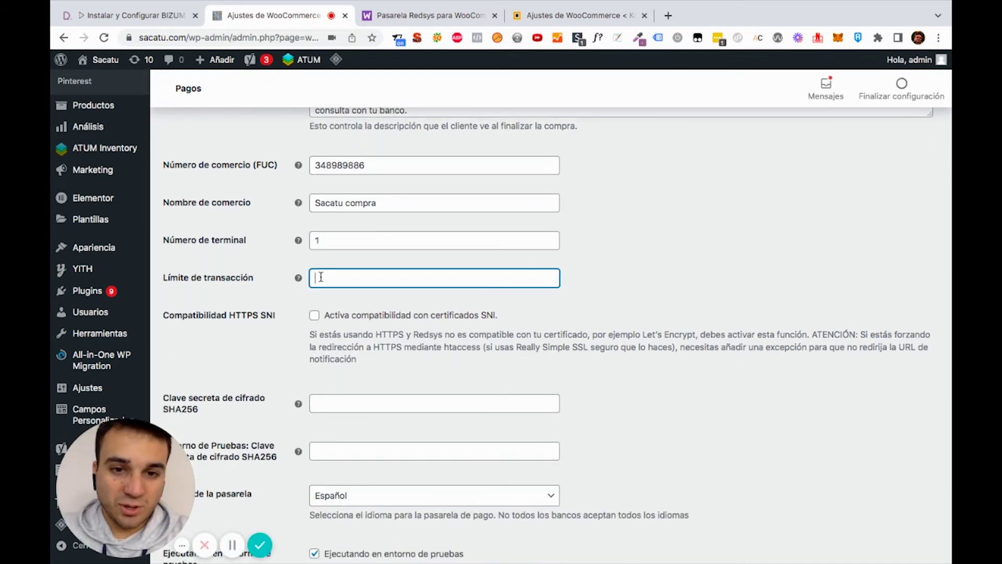
scroll(324, 346, down, 1)
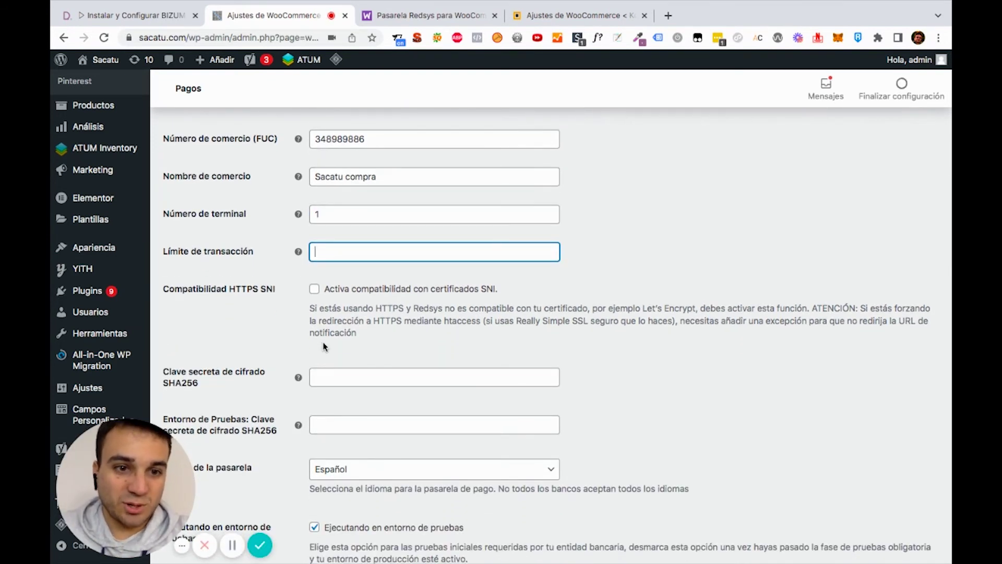
scroll(323, 344, down, 3)
click(337, 299)
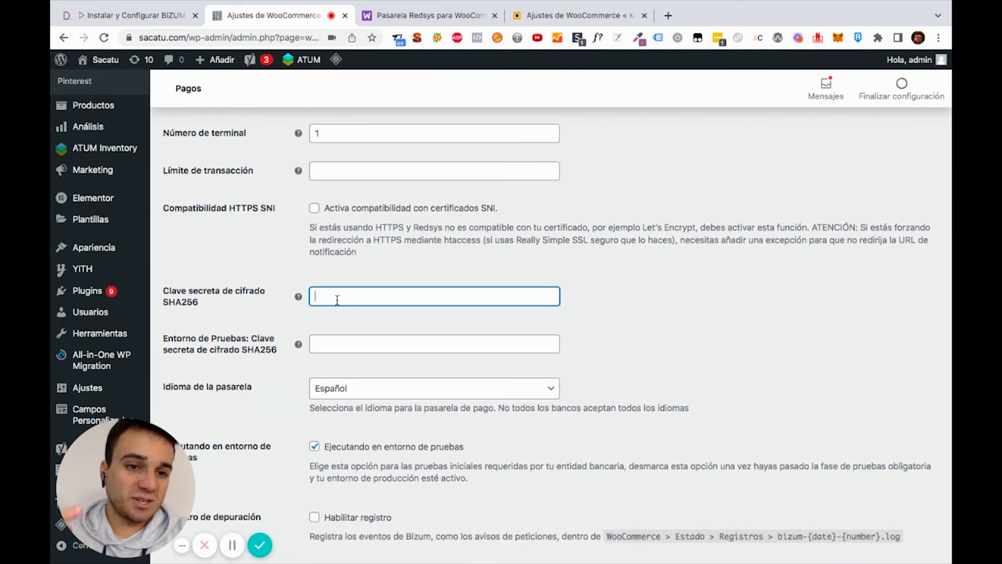
scroll(336, 299, down, 3)
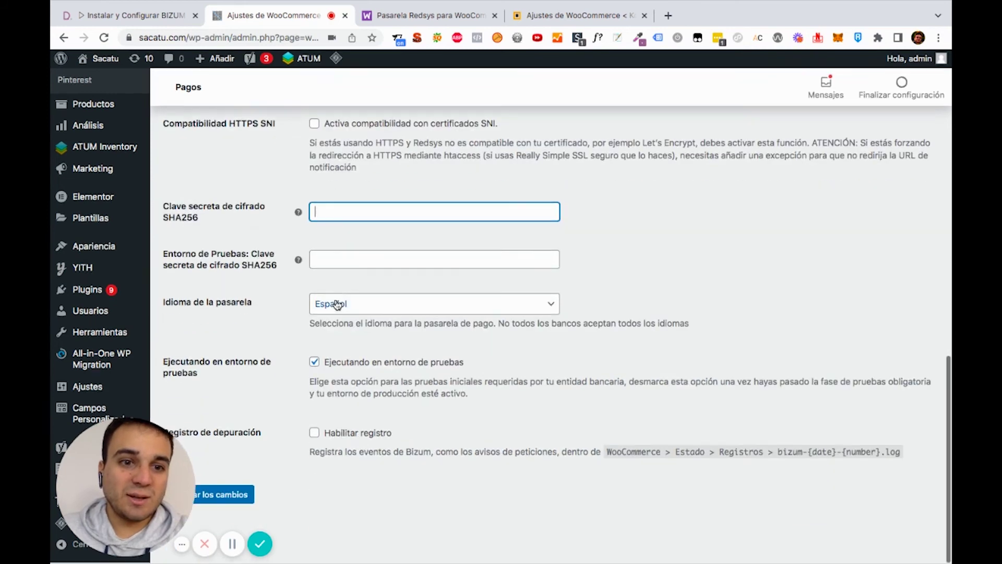
click(315, 261)
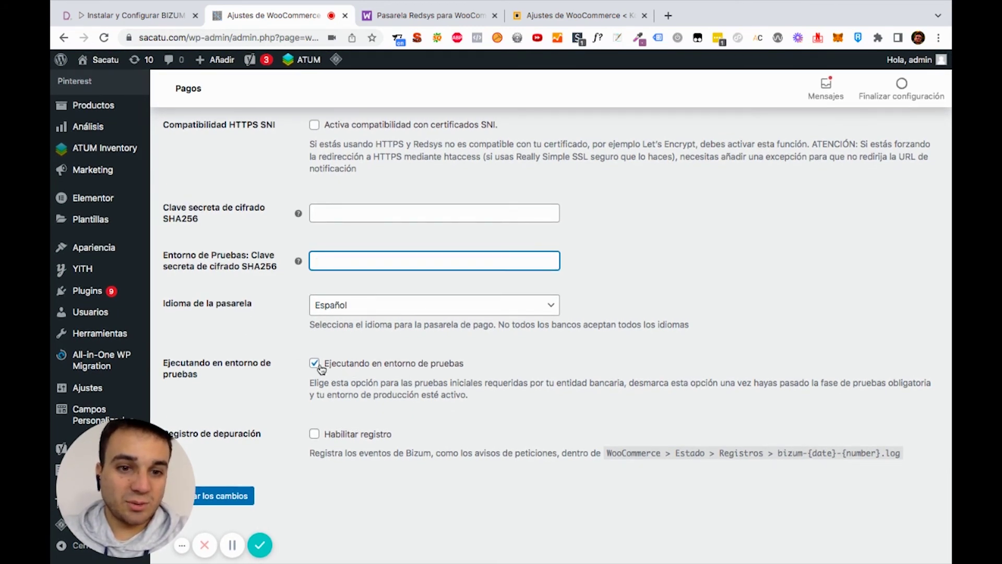
Turn off test-environment mode, enable debug logging, and save the Bizum settings.
click(372, 364)
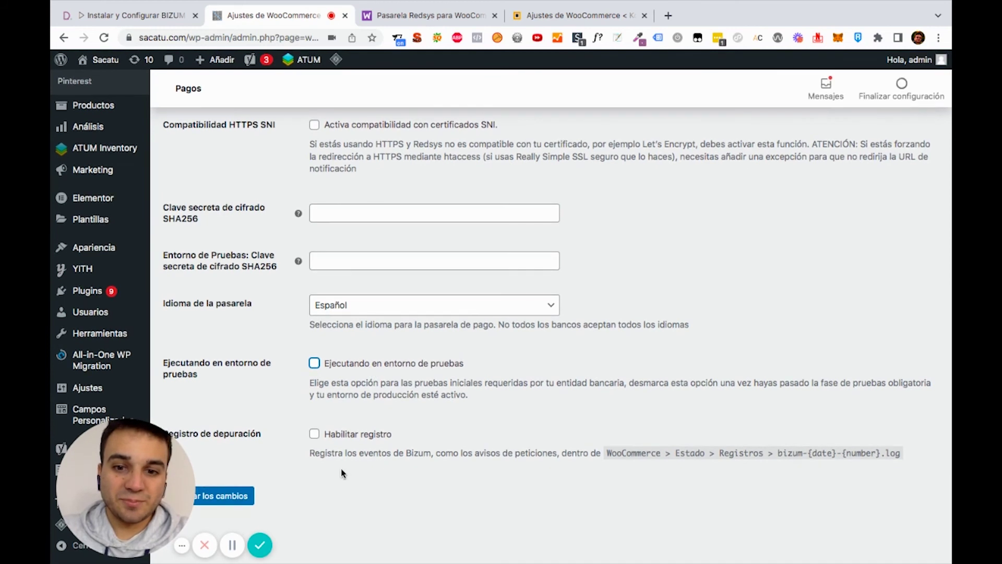
click(357, 434)
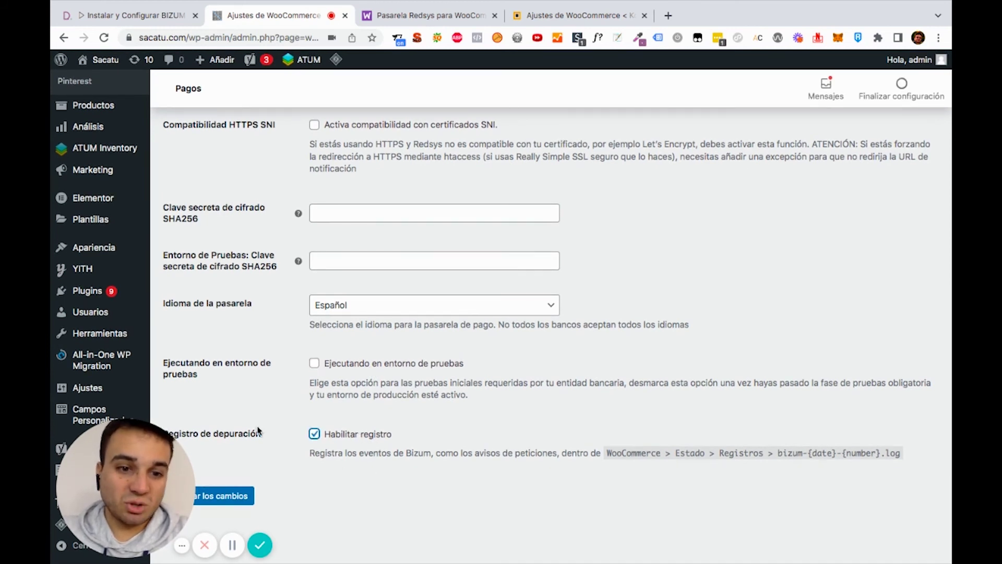
click(244, 499)
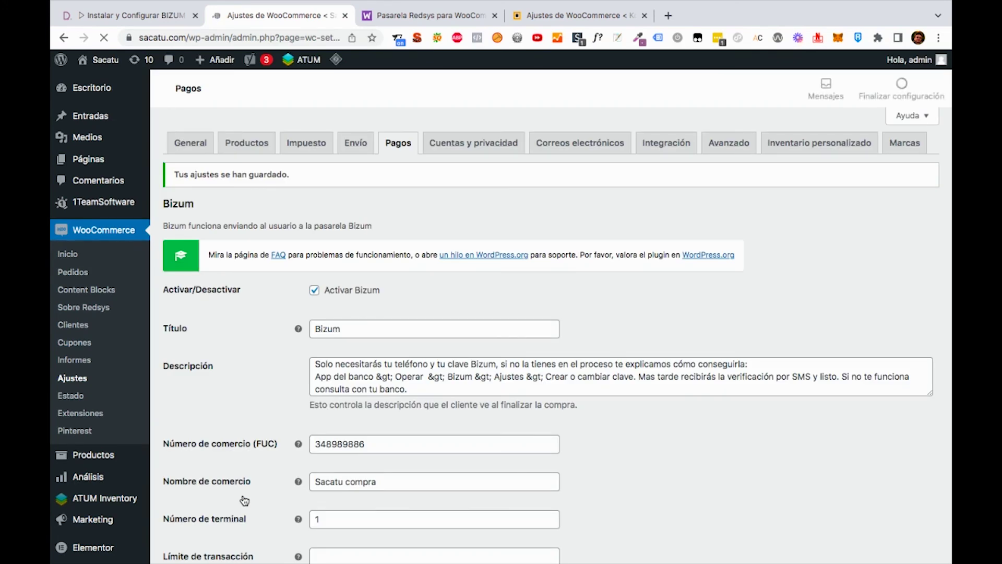
Scroll through the reloaded Bizum settings to verify the saved values.
scroll(244, 500, down, 12)
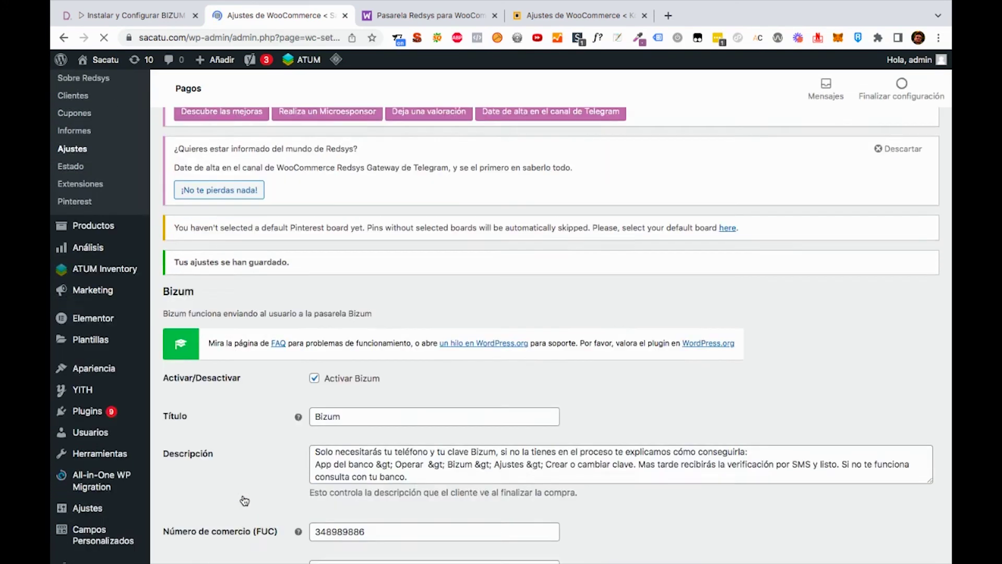
scroll(244, 500, down, 1)
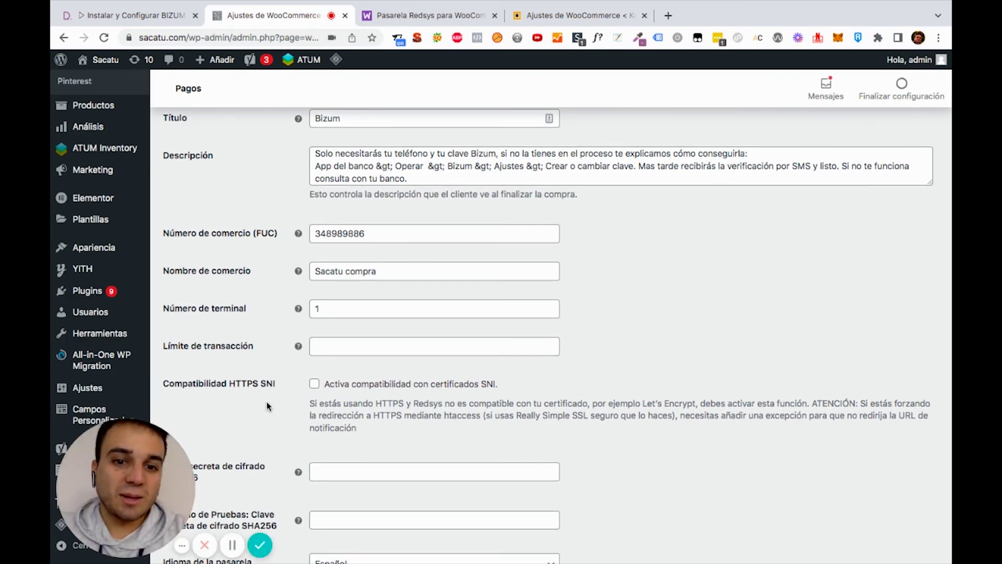
scroll(267, 406, down, 2)
scroll(267, 406, down, 5)
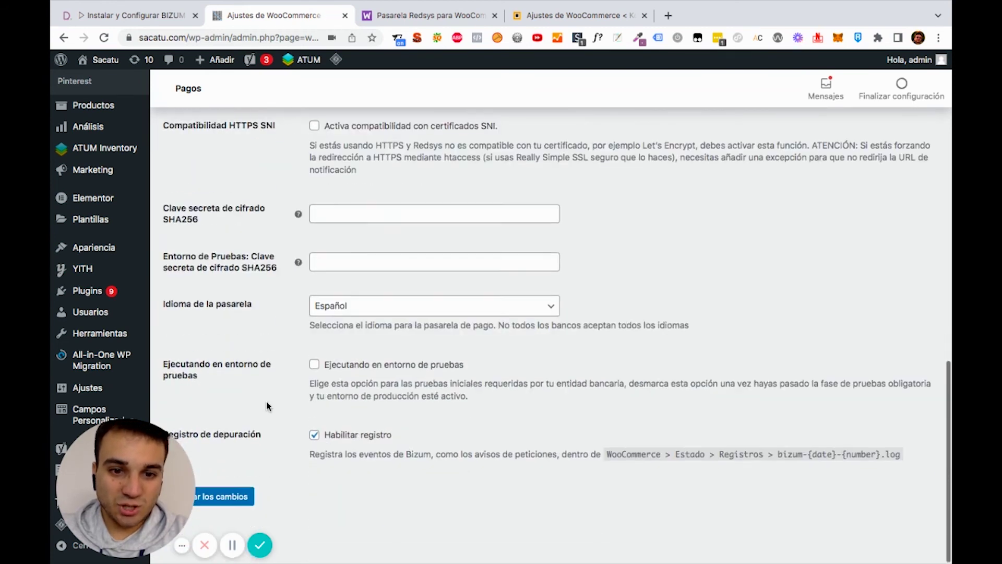
scroll(267, 406, up, 3)
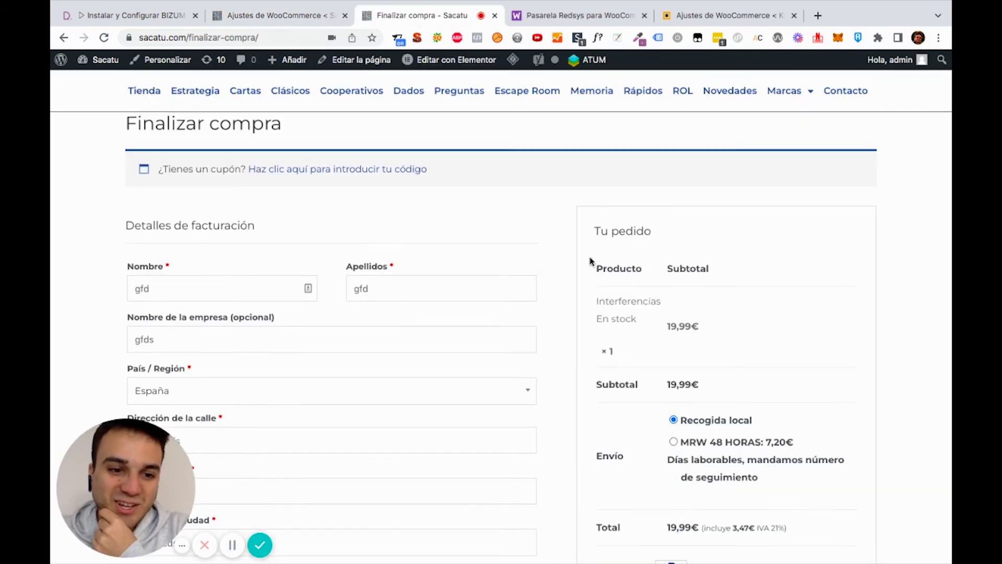
Choose the first Bizum payment option at checkout and place the 19,99€ order.
scroll(590, 261, down, 5)
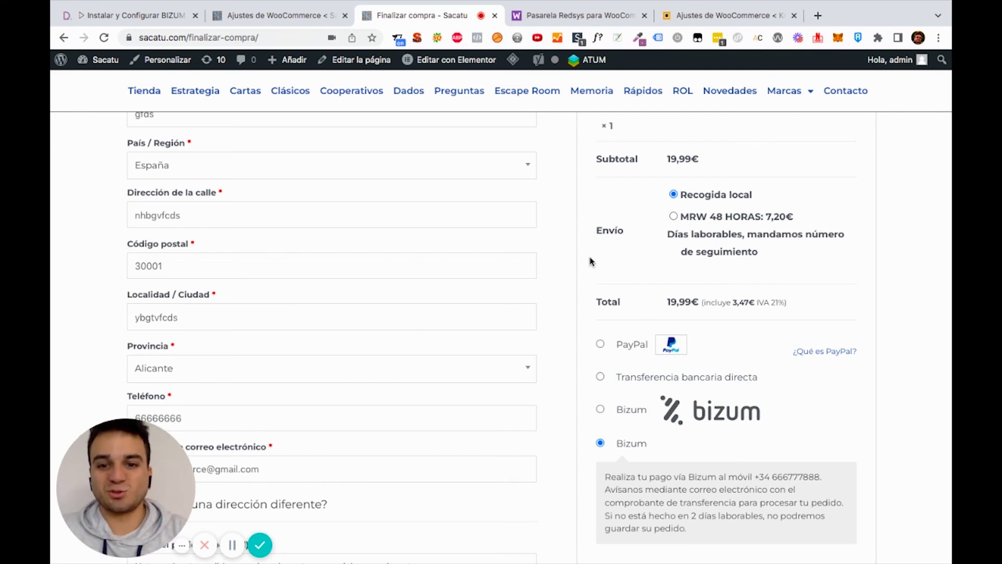
click(634, 413)
scroll(652, 405, down, 1)
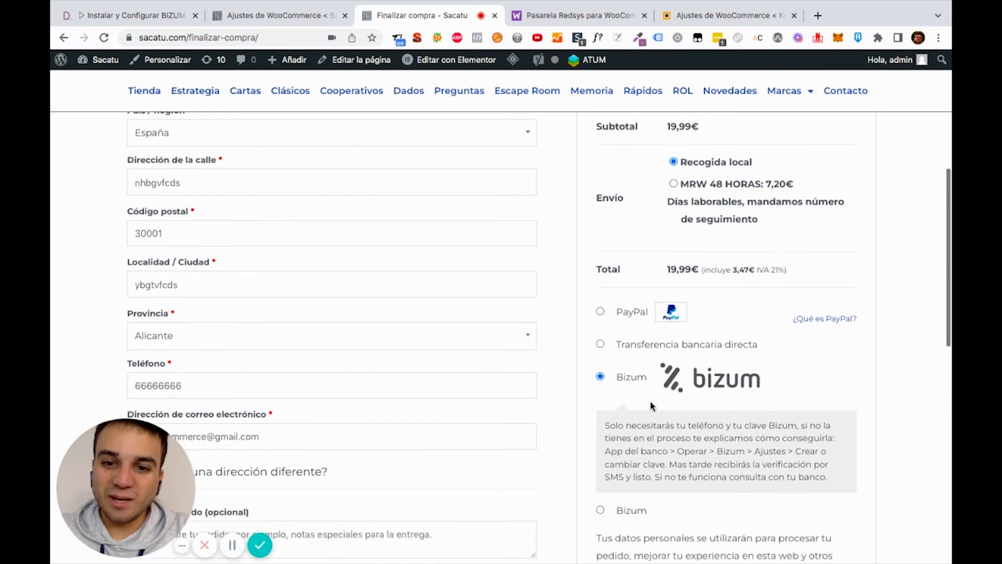
scroll(651, 406, down, 1)
scroll(616, 334, down, 2)
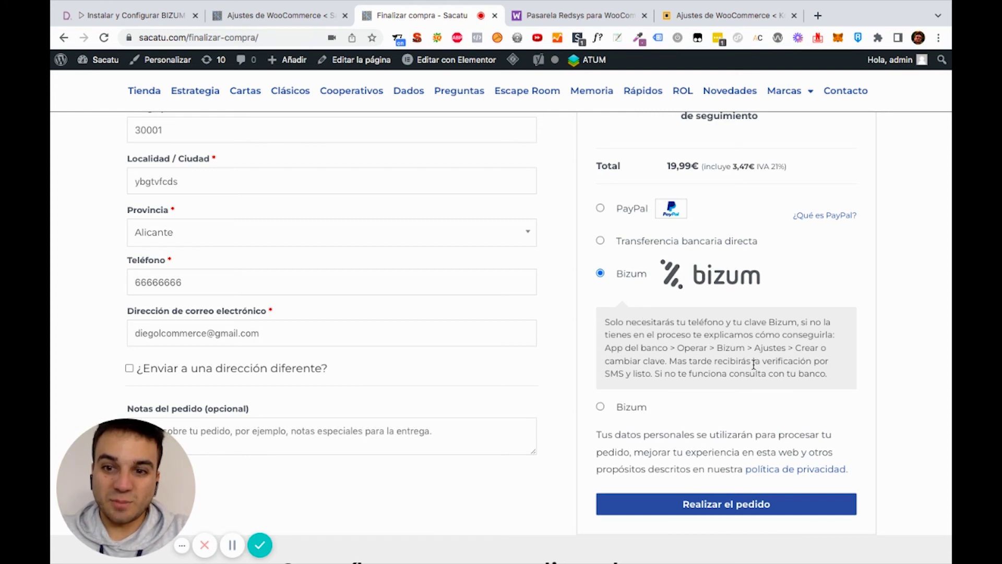
click(717, 512)
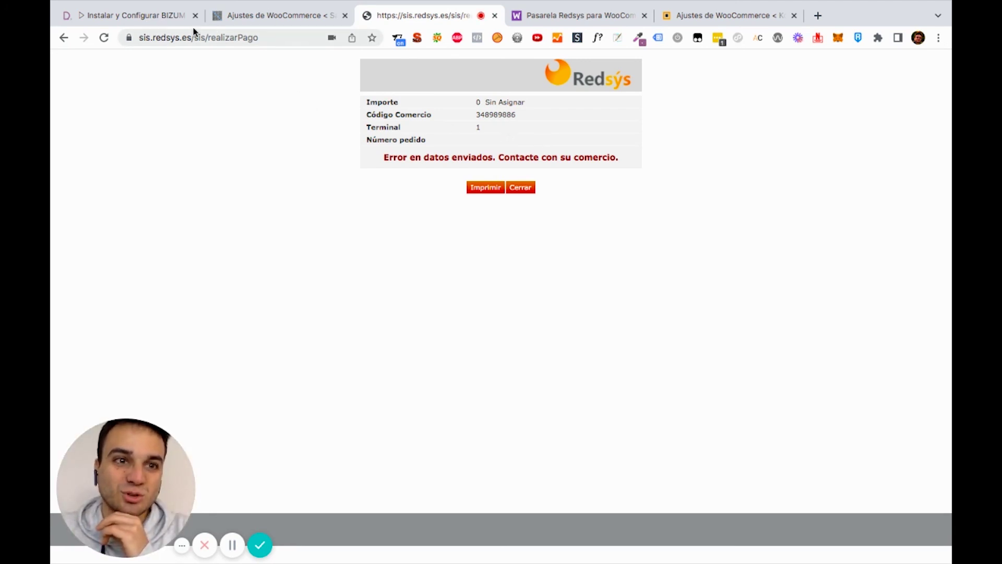
Return to the tutorial and scroll to the example Bizum payment screen and FUC paragraph.
click(171, 20)
scroll(488, 268, down, 15)
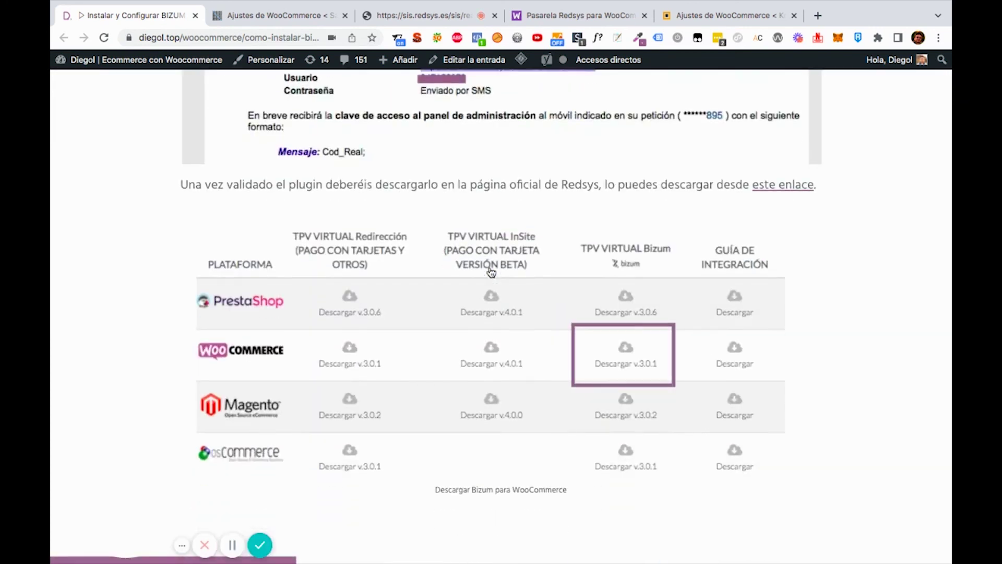
scroll(490, 267, down, 6)
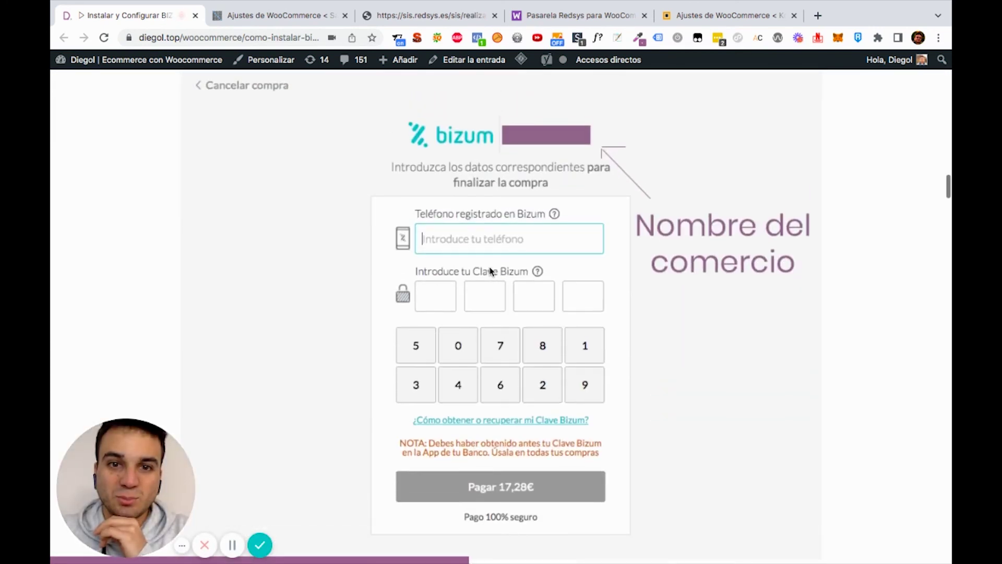
scroll(462, 146, up, 1)
scroll(480, 137, down, 1)
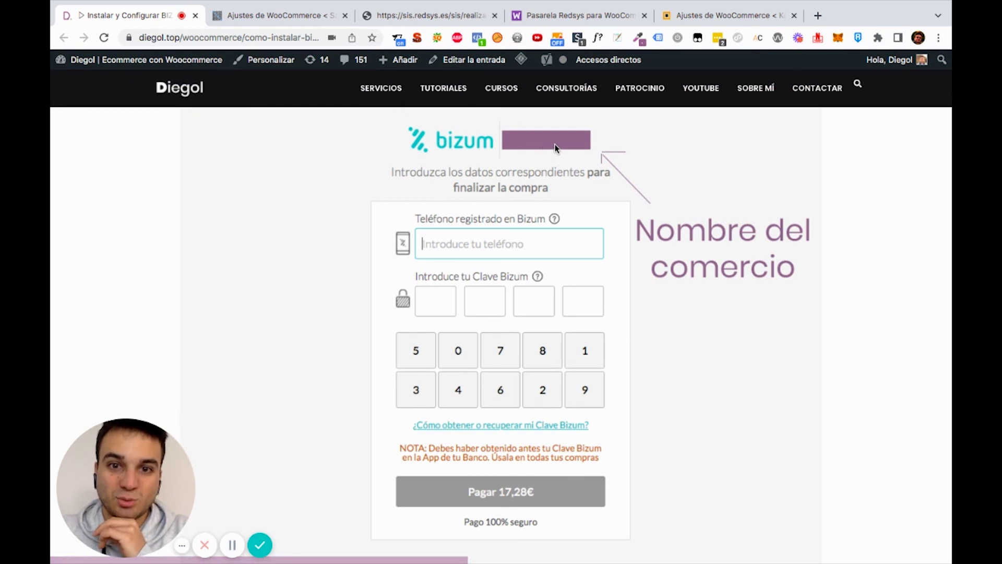
scroll(539, 189, down, 1)
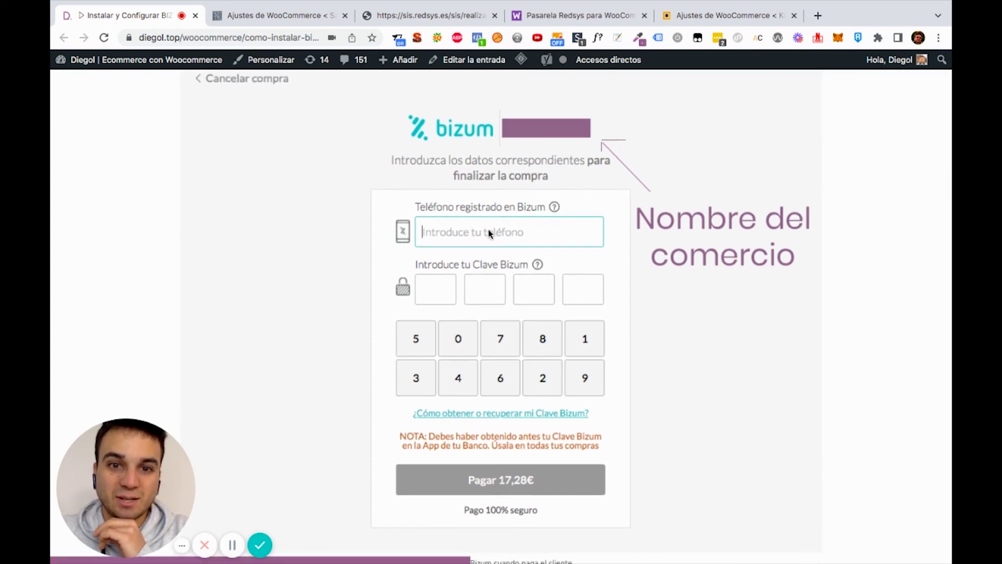
scroll(542, 233, down, 1)
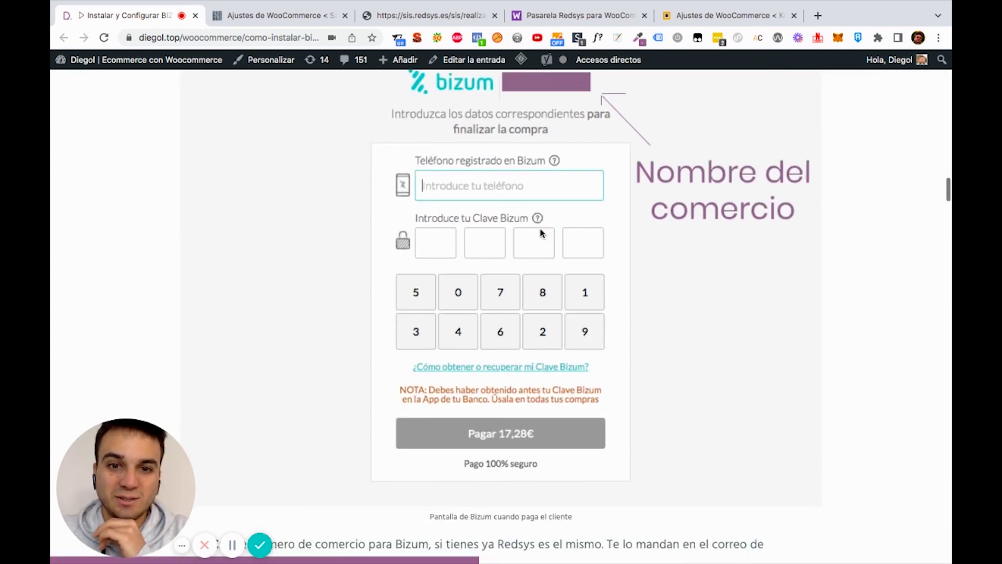
scroll(528, 253, down, 1)
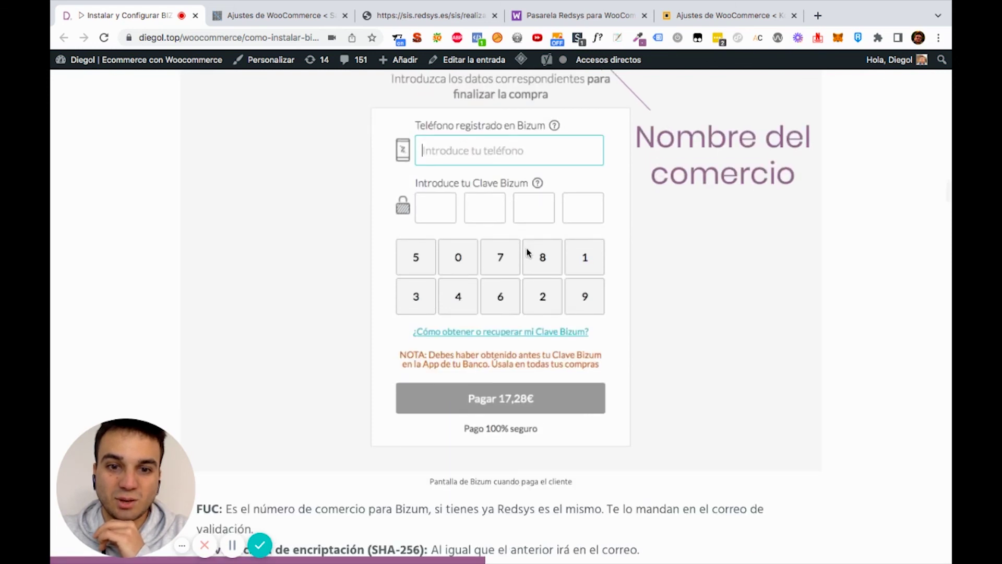
scroll(527, 253, down, 1)
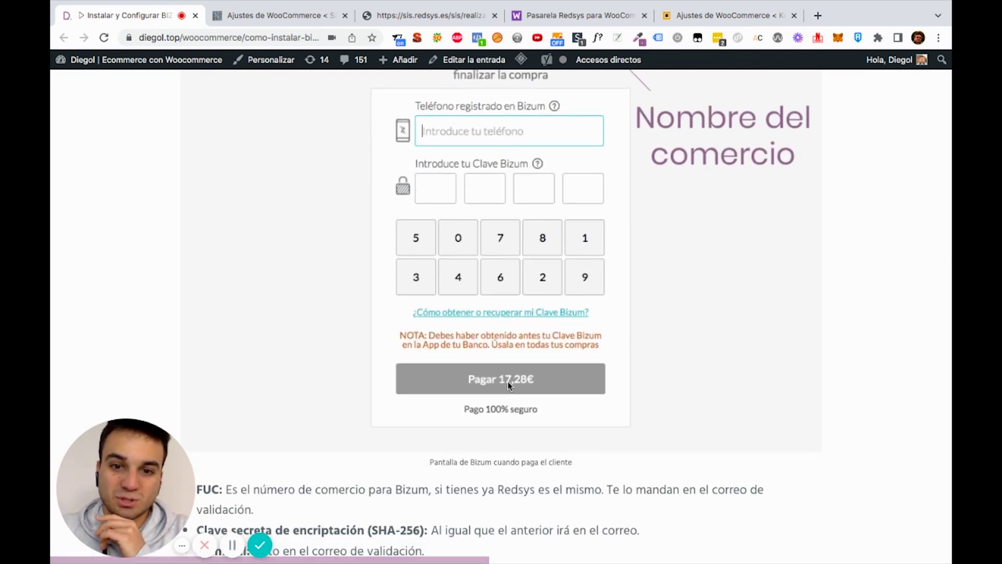